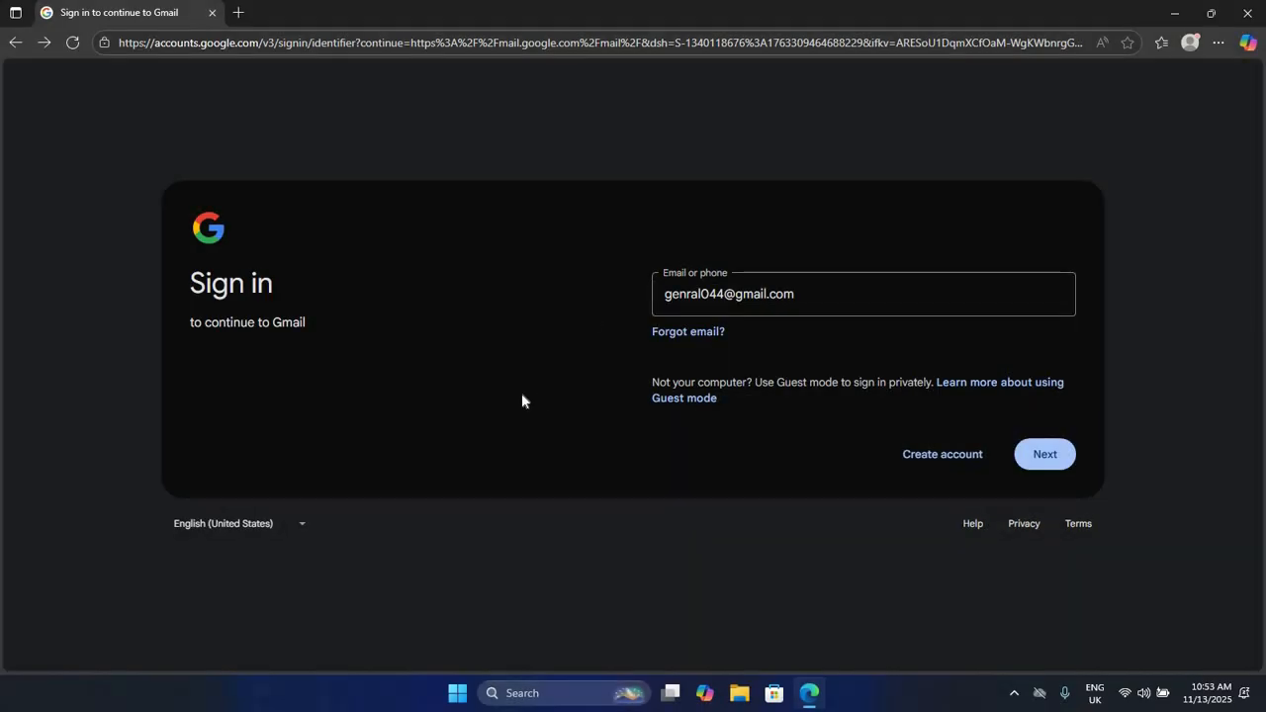
# Step: Open the Clear browsing data dialog under Privacy, search, and services settings
pyautogui.click(1218, 45)
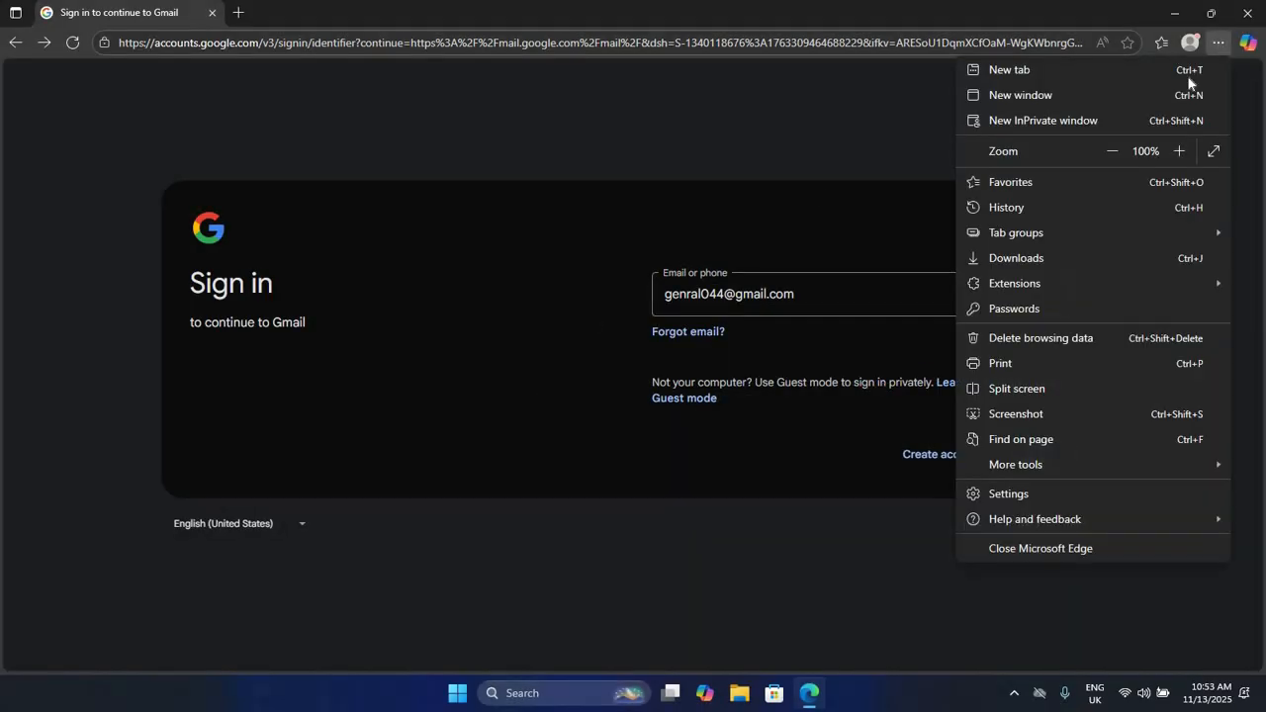
pyautogui.click(1018, 495)
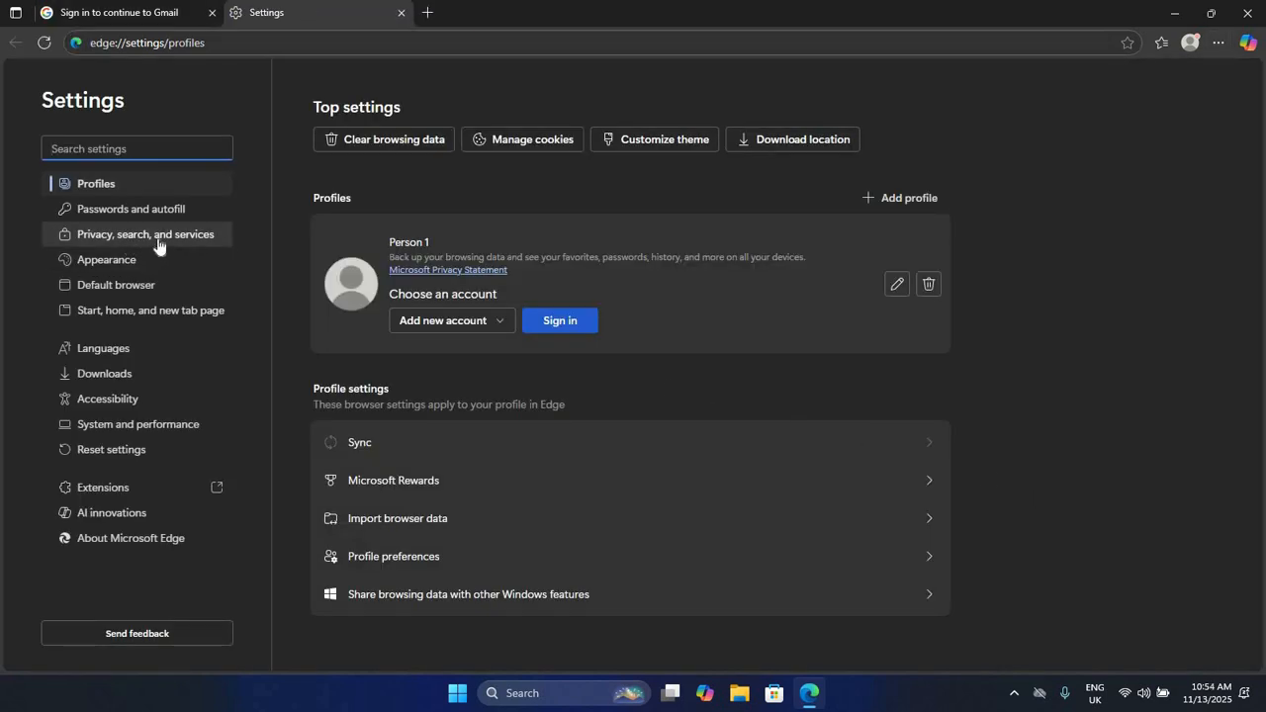
pyautogui.click(158, 243)
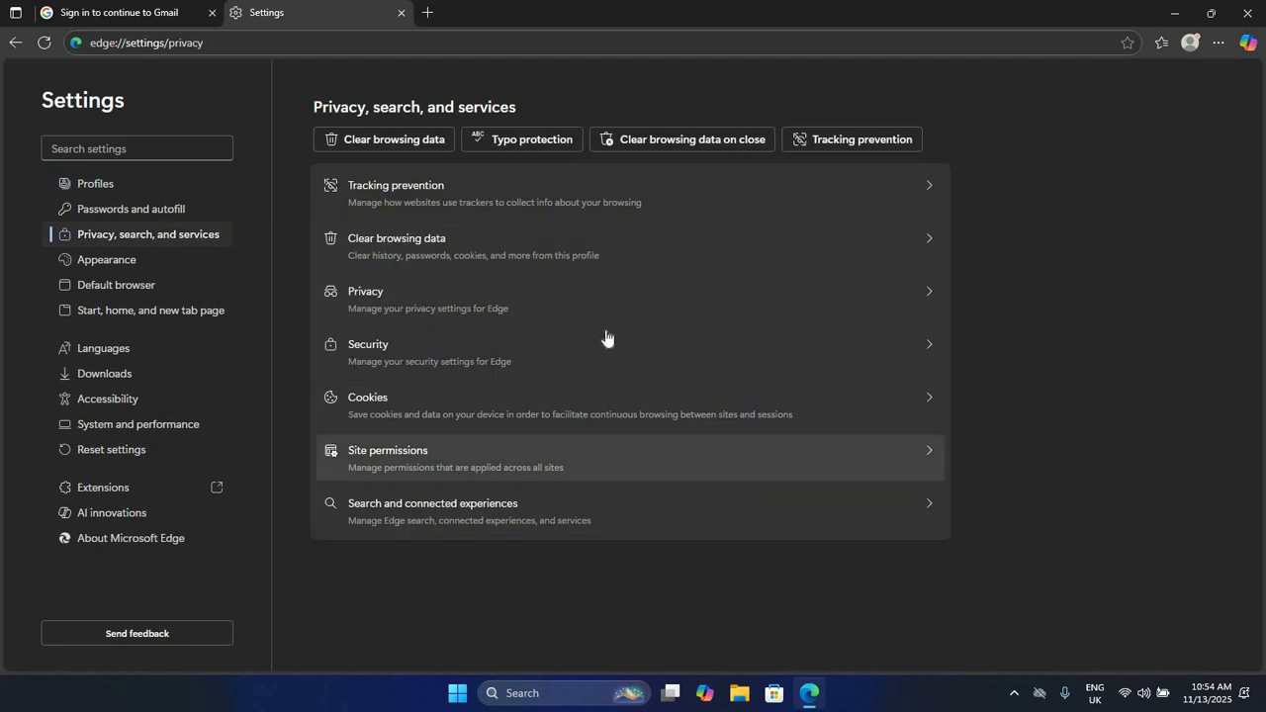
pyautogui.click(460, 260)
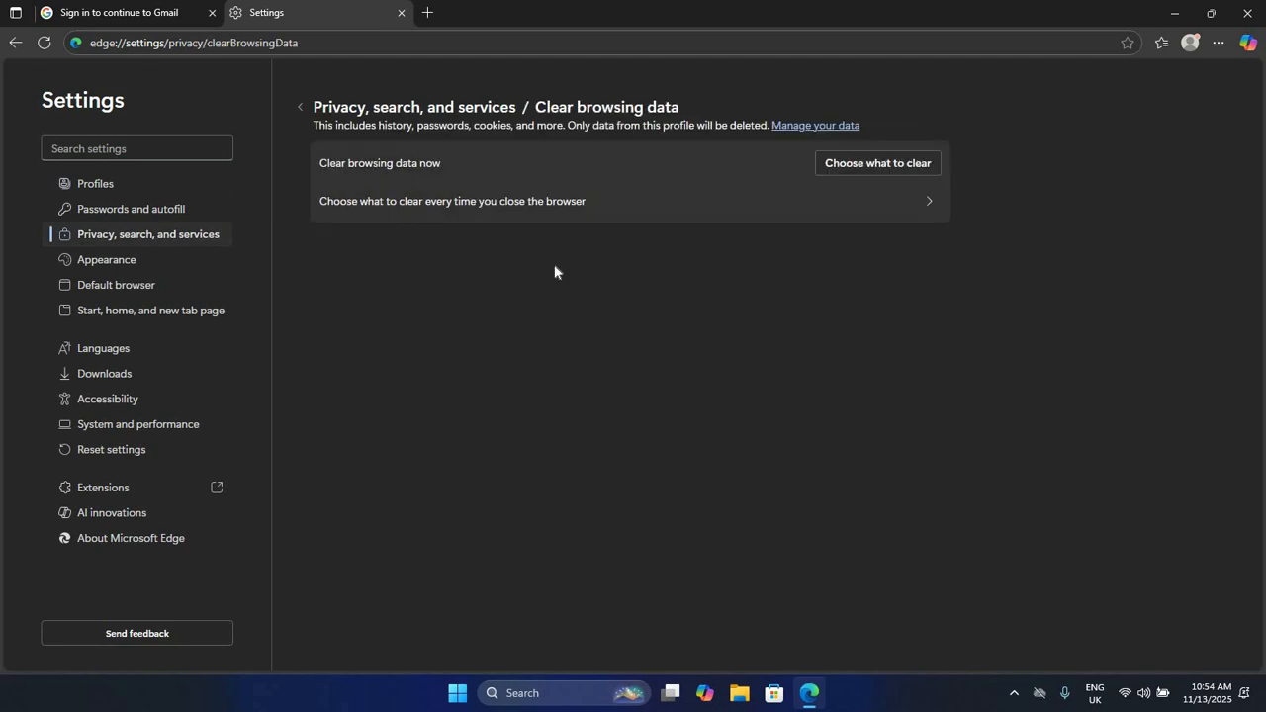
pyautogui.click(887, 167)
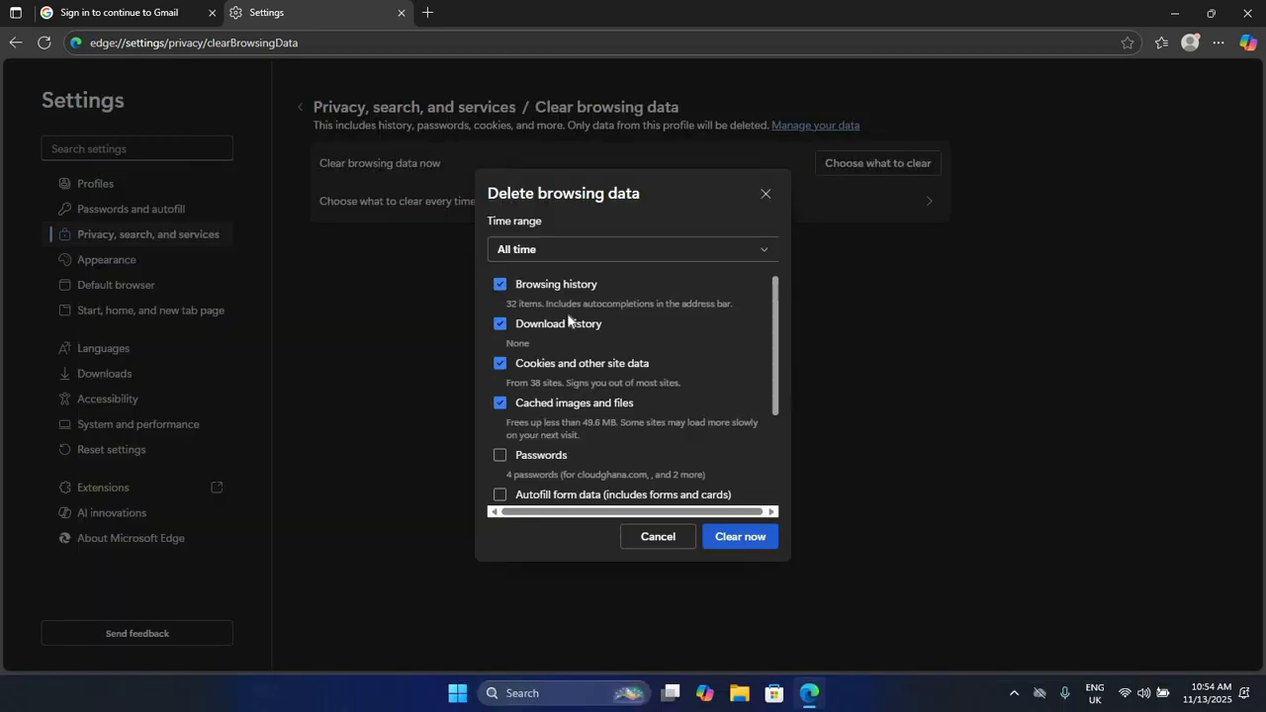
# Step: Clear All time cookies and cached files, keeping browsing and download history
pyautogui.click(500, 285)
pyautogui.click(501, 324)
pyautogui.scroll(-1, 549, 408)
pyautogui.scroll(1, 549, 409)
pyautogui.scroll(-2, 593, 327)
pyautogui.click(758, 257)
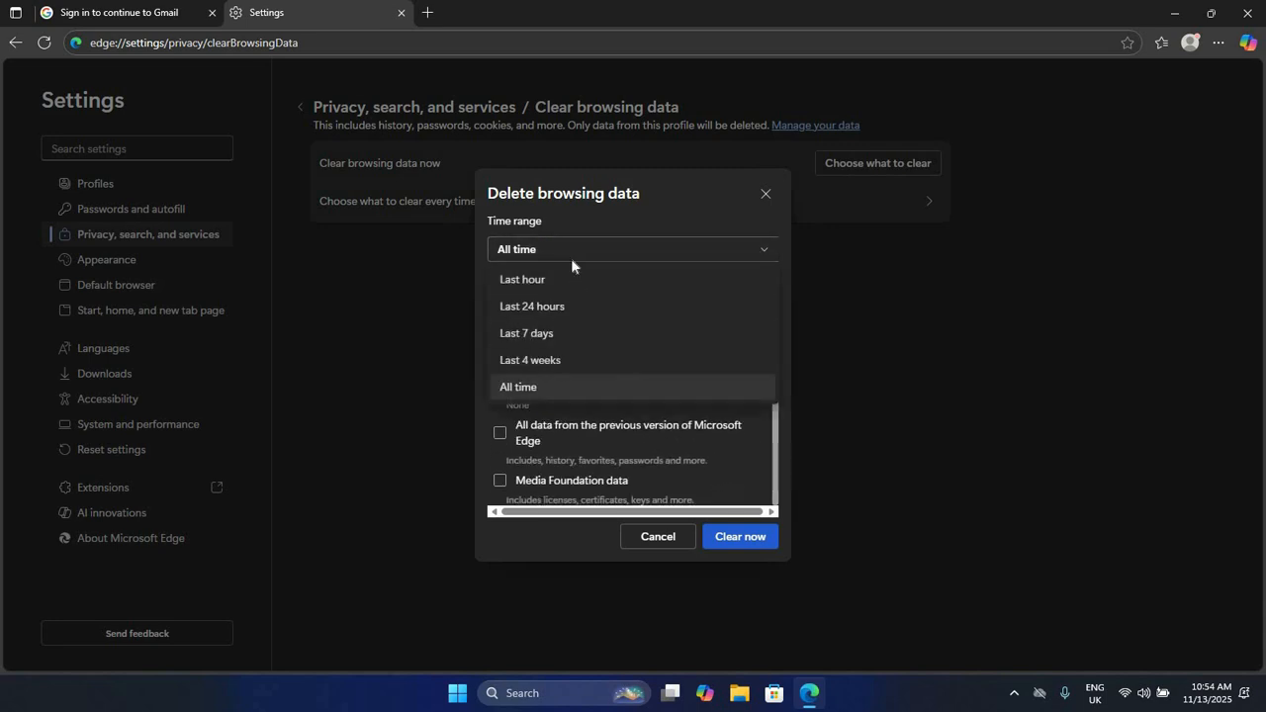
pyautogui.click(538, 389)
pyautogui.scroll(2, 616, 339)
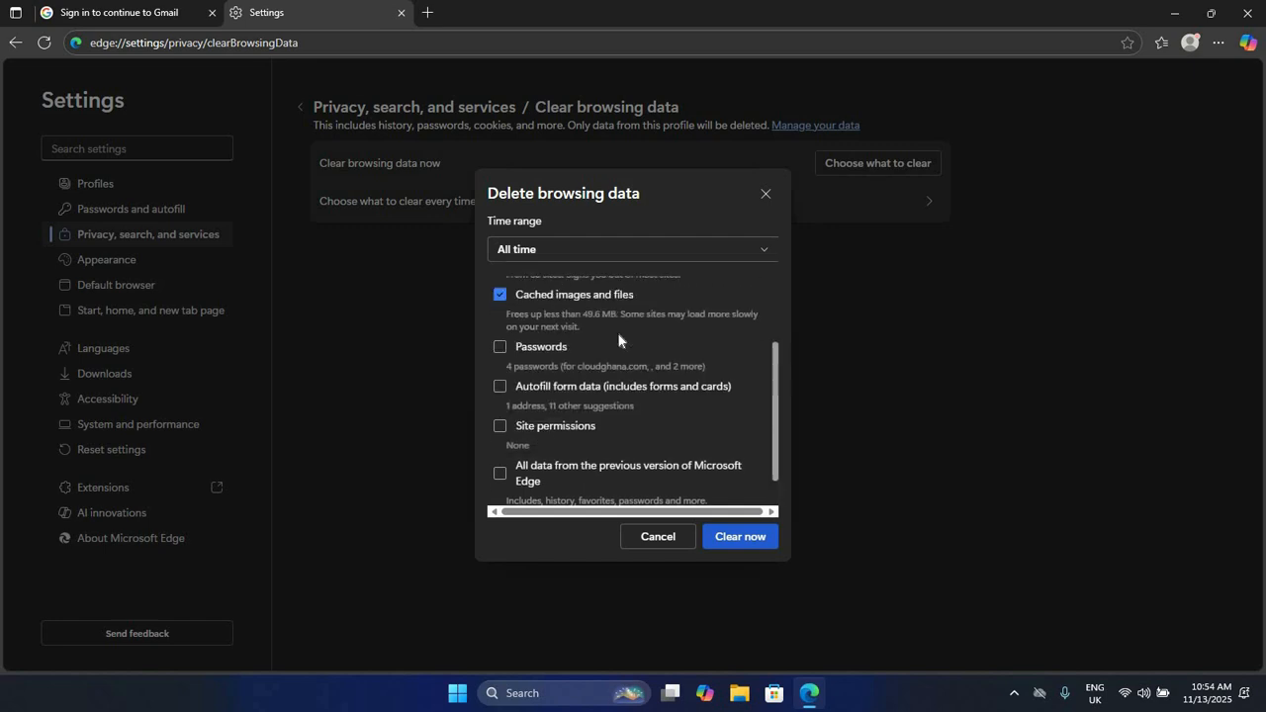
pyautogui.click(741, 540)
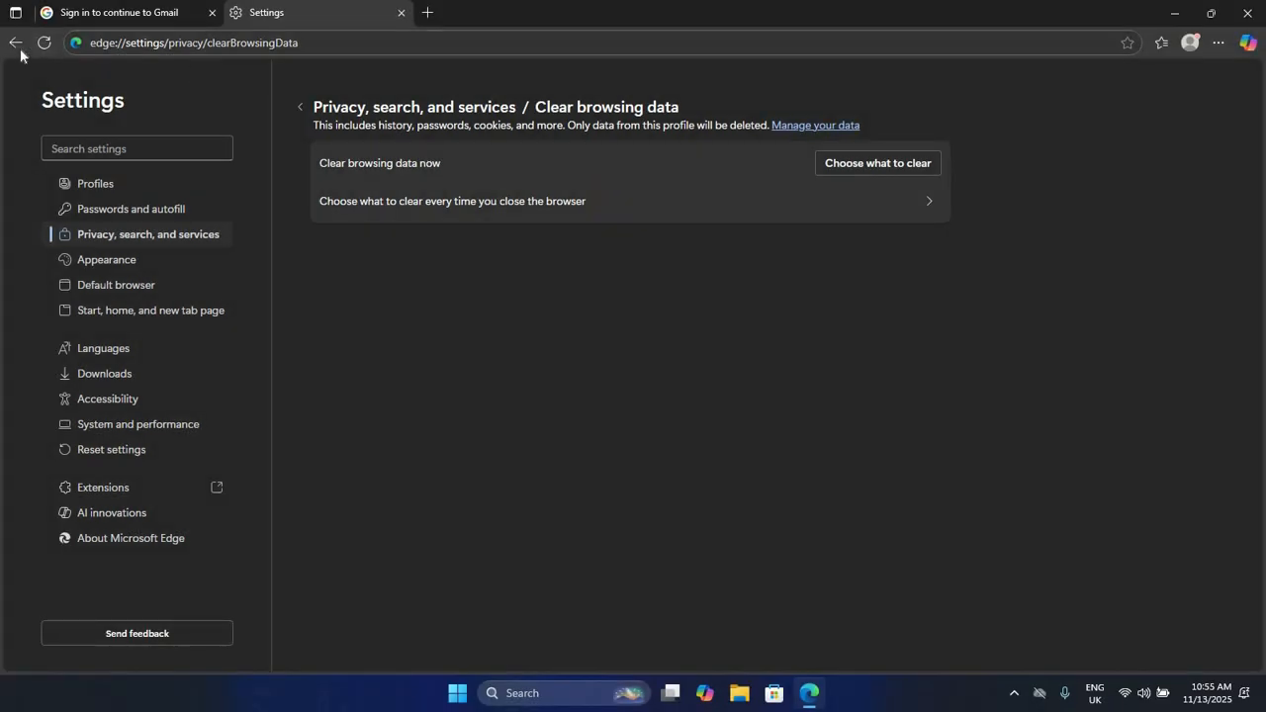
# Step: Use Settings > Reset settings to restore Edge's defaults, confirming with Reset
pyautogui.click(1216, 44)
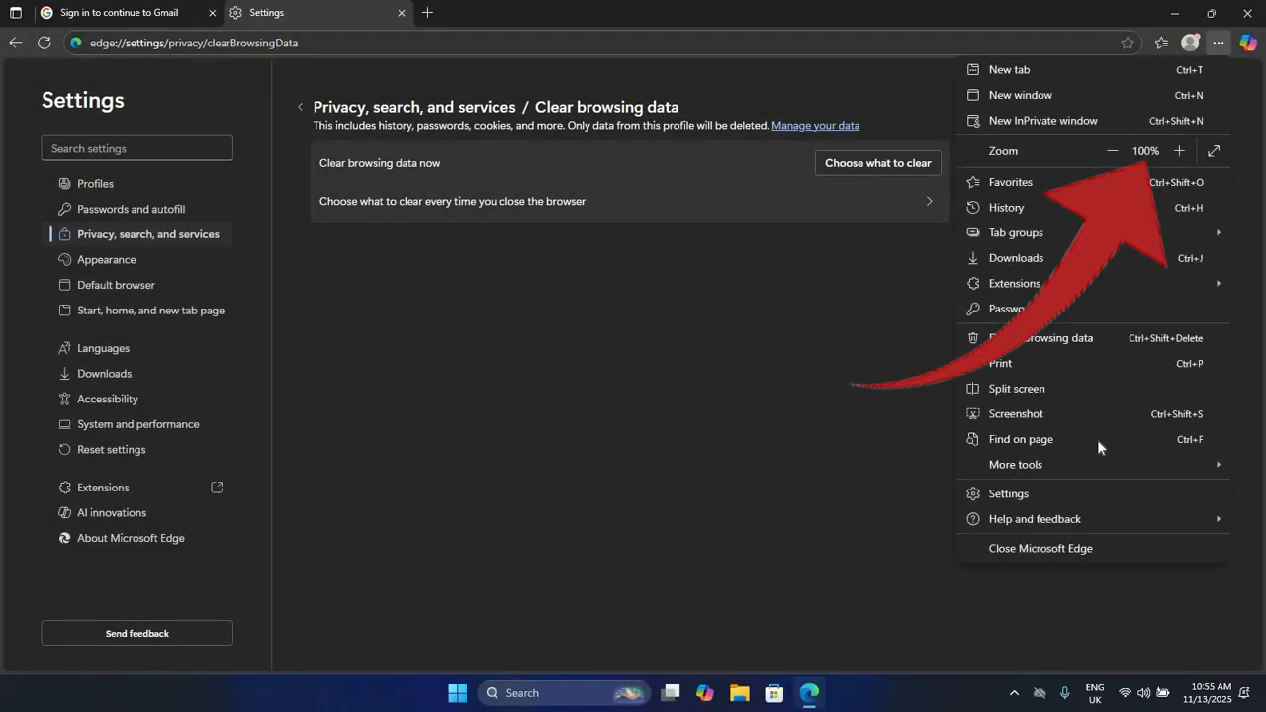
pyautogui.click(1009, 493)
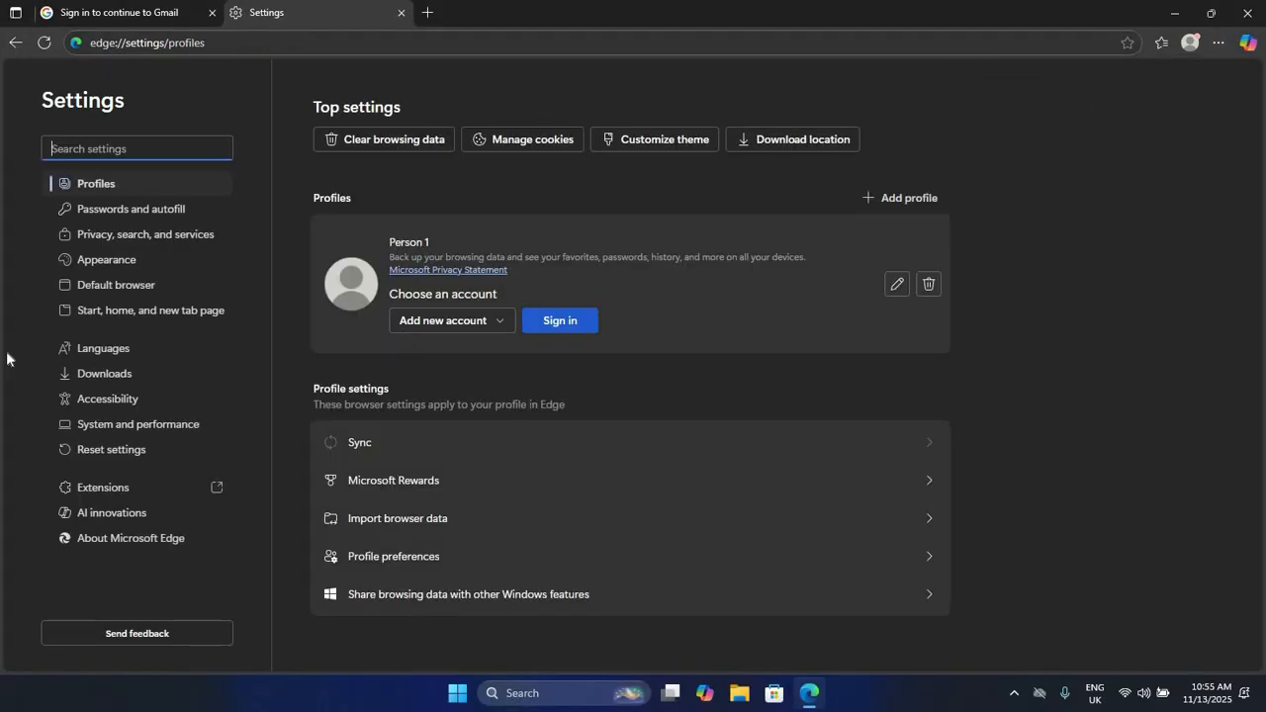
pyautogui.click(136, 458)
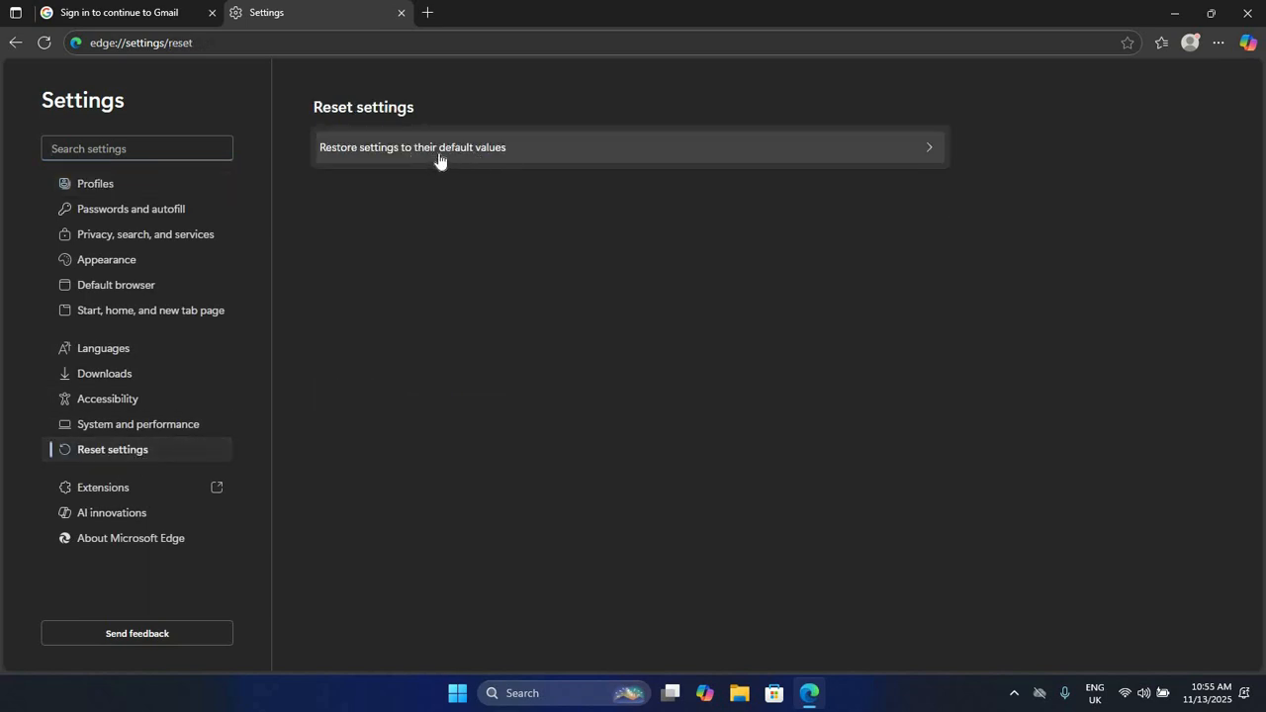
pyautogui.click(612, 158)
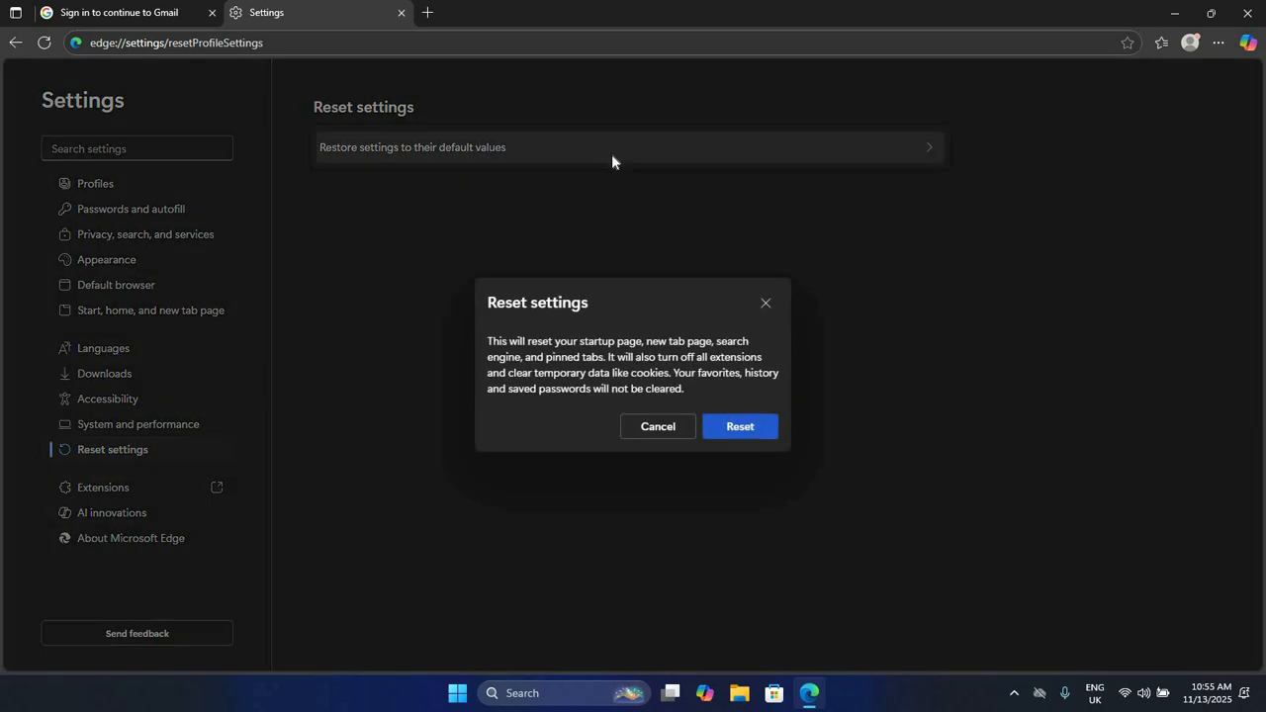
pyautogui.click(739, 428)
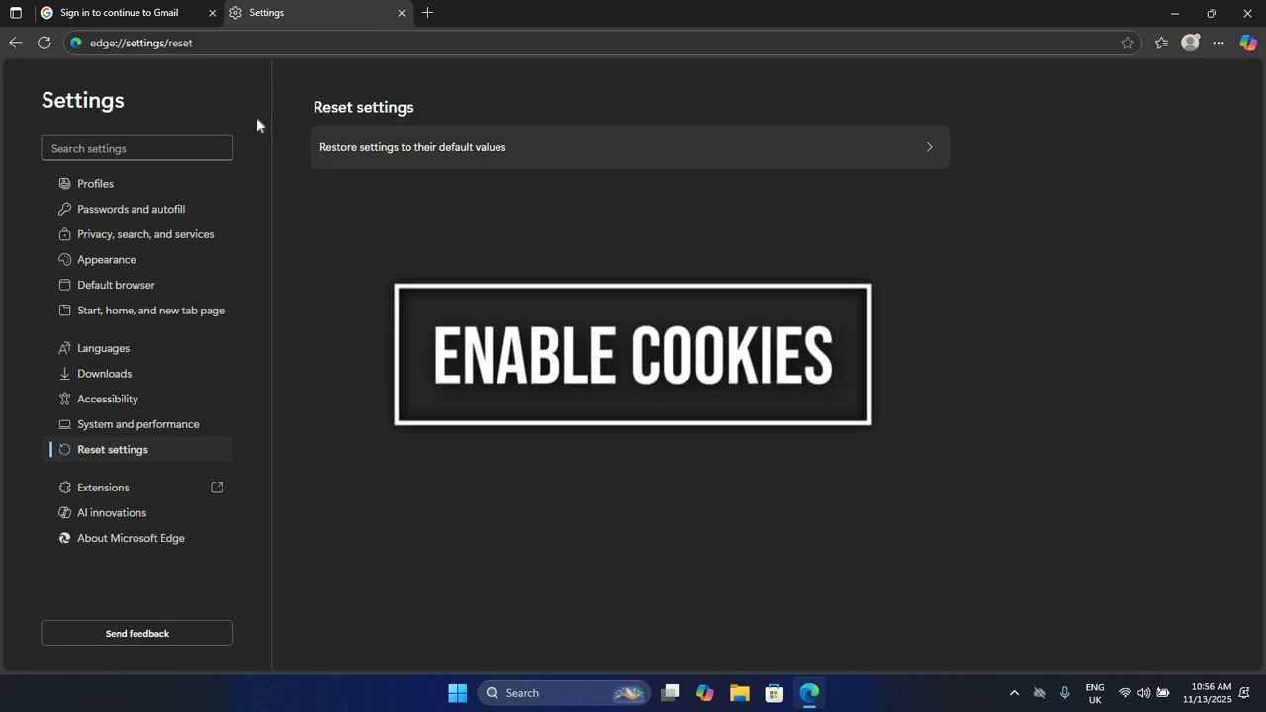
# Step: Load edge://flags in a new tab
pyautogui.click(428, 13)
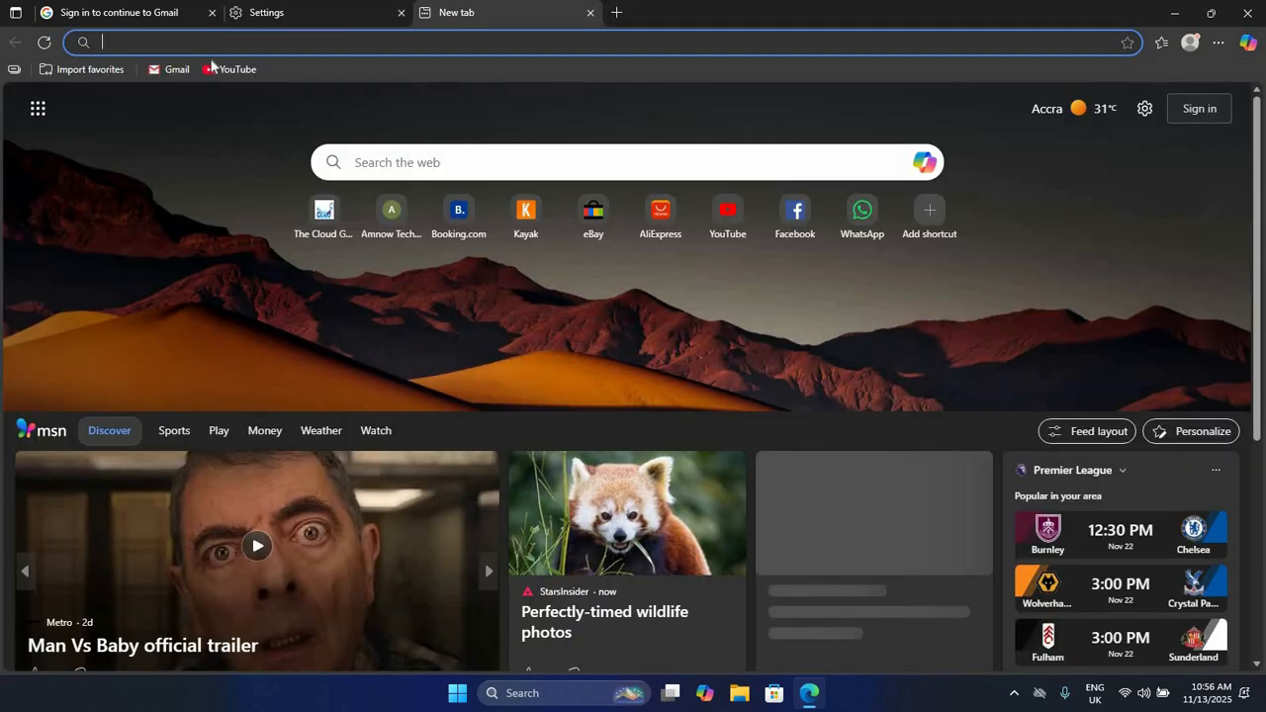
pyautogui.click(168, 43)
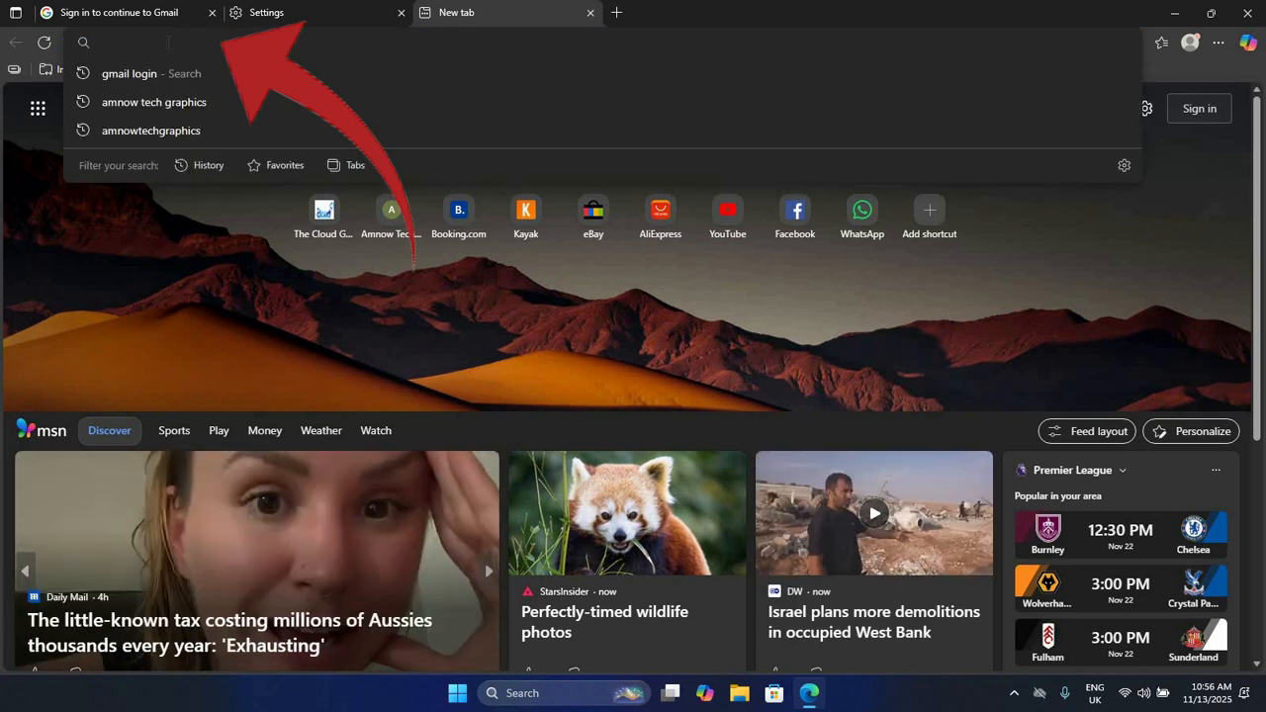
pyautogui.write('ed')
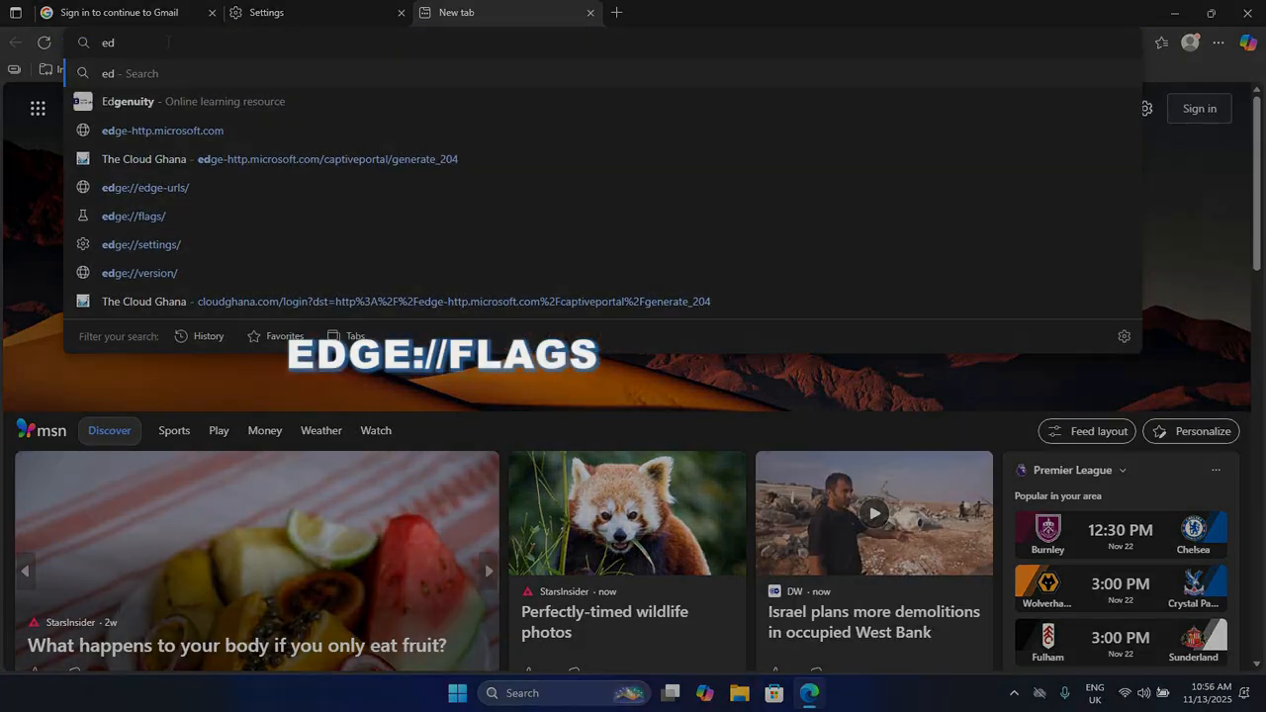
pyautogui.write('ge:')
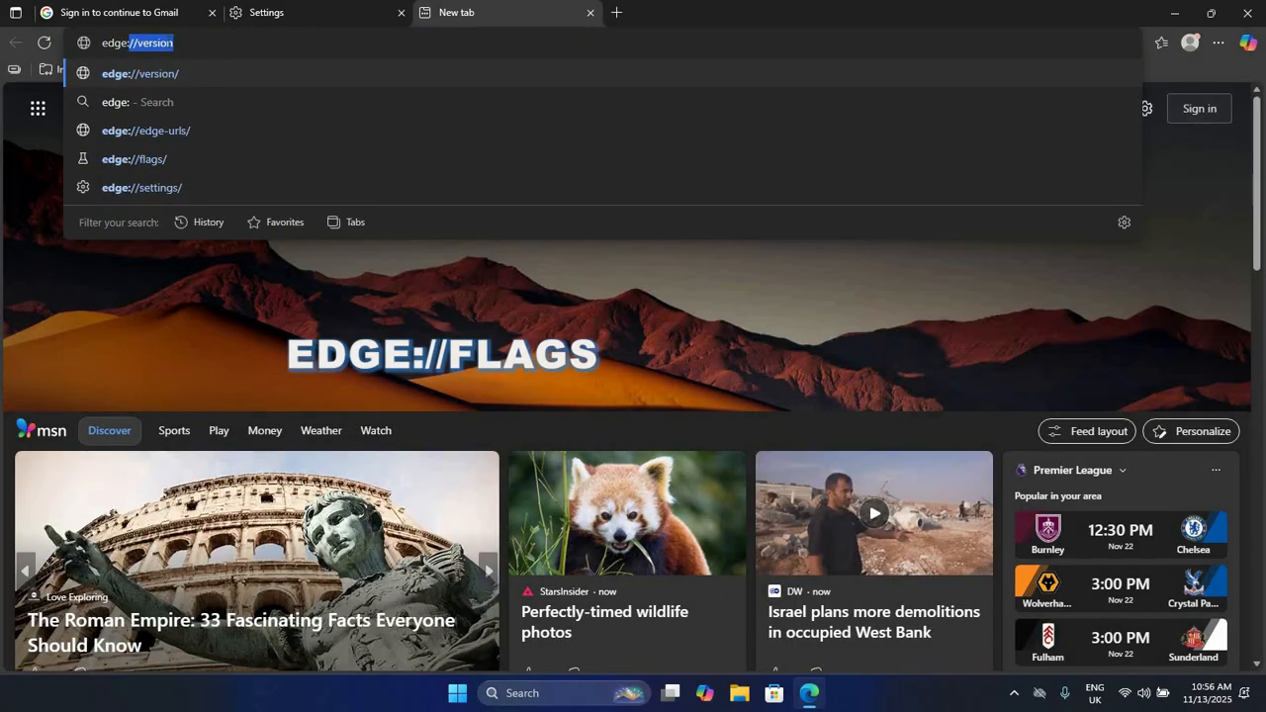
pyautogui.write('///')
pyautogui.press('BackSpace')
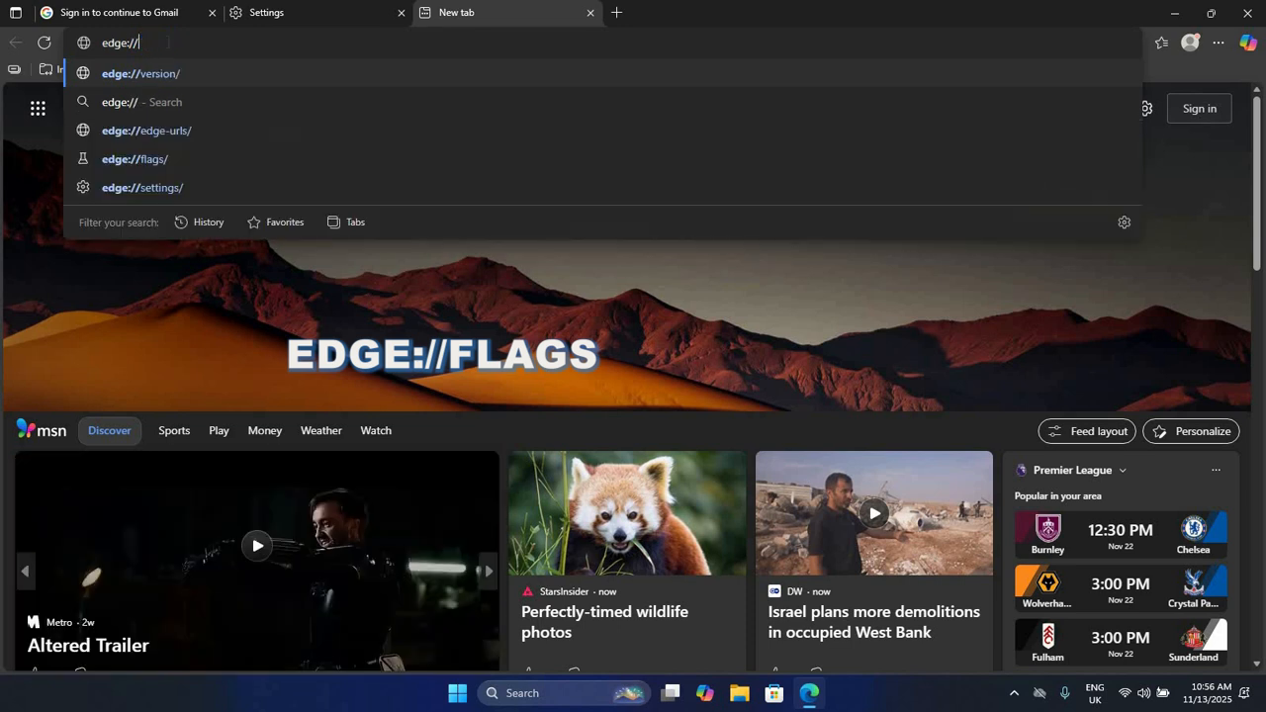
pyautogui.write('fl')
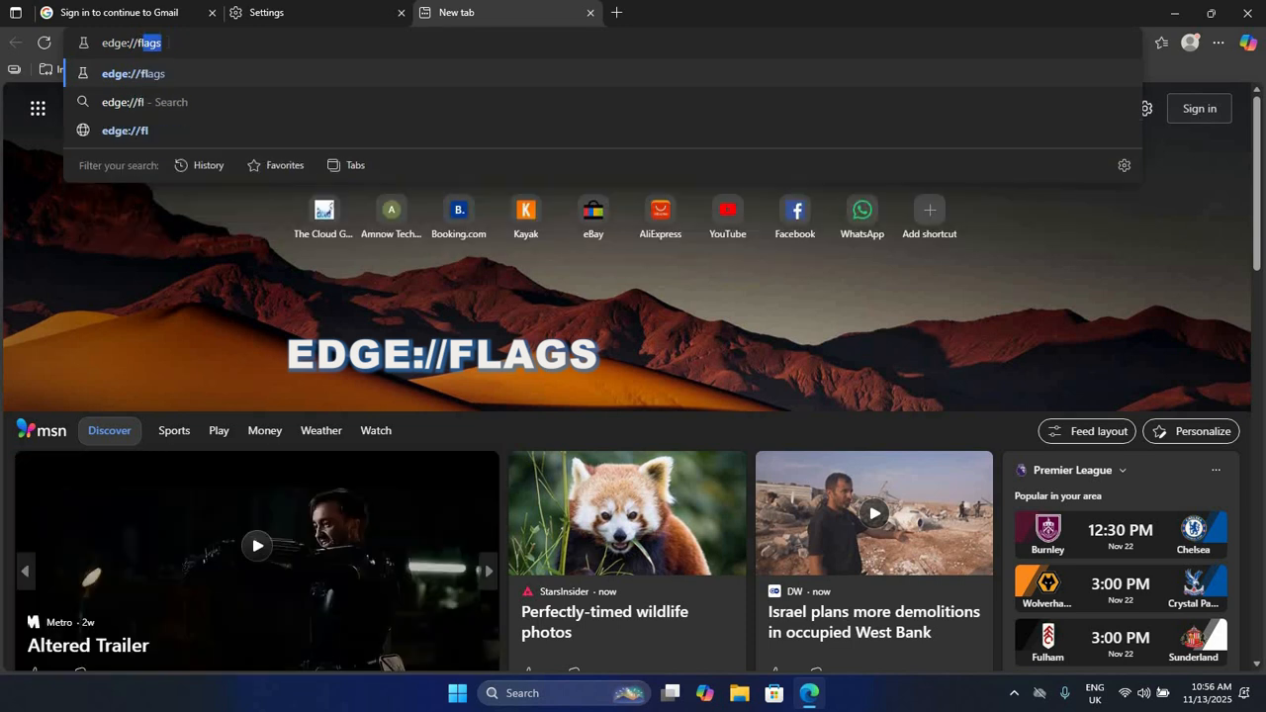
pyautogui.write('ags')
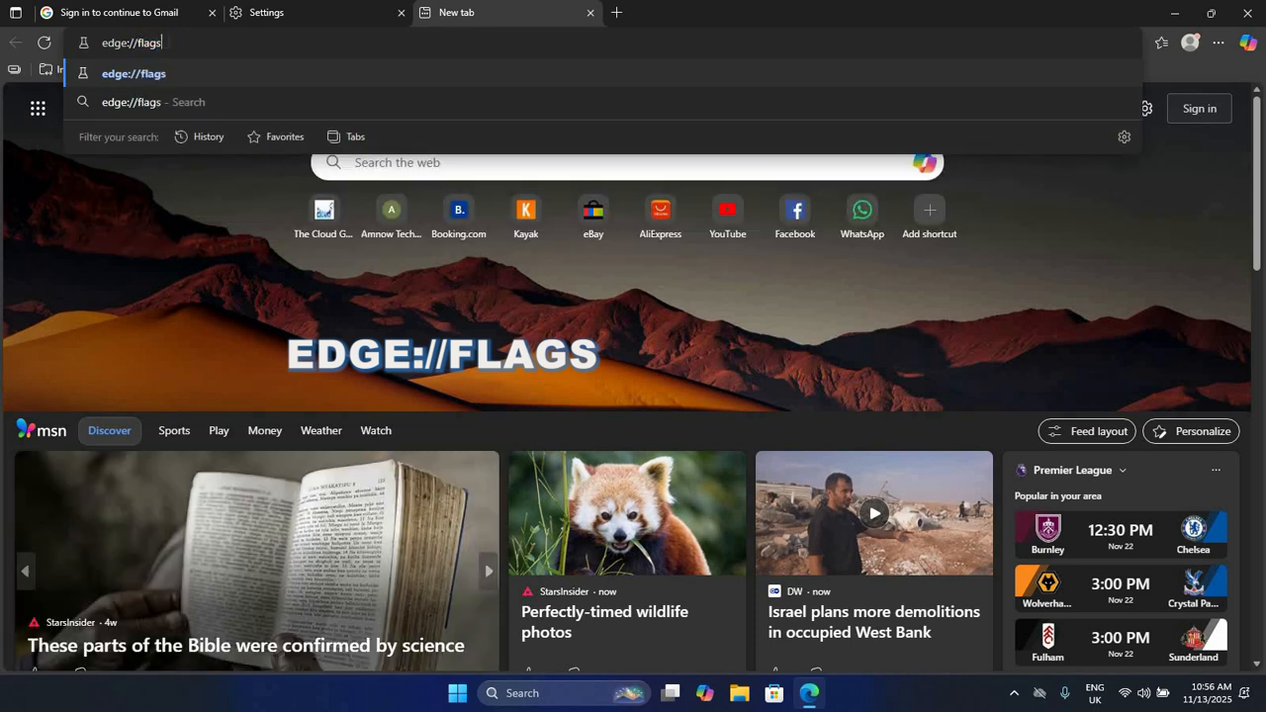
pyautogui.press('Return')
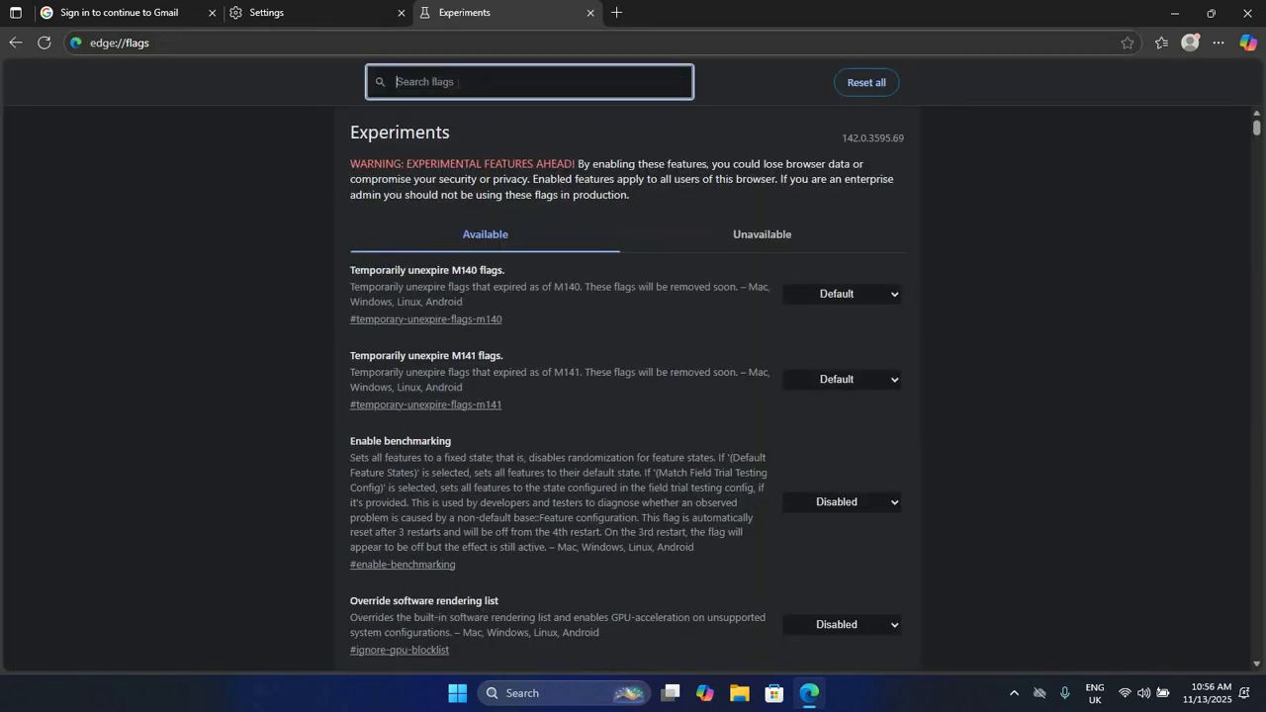
# Step: Filter flags by 'cookies', enable the experimental, port-binding and scheme-binding cookie flags, then restart Edge
pyautogui.write('cookies')
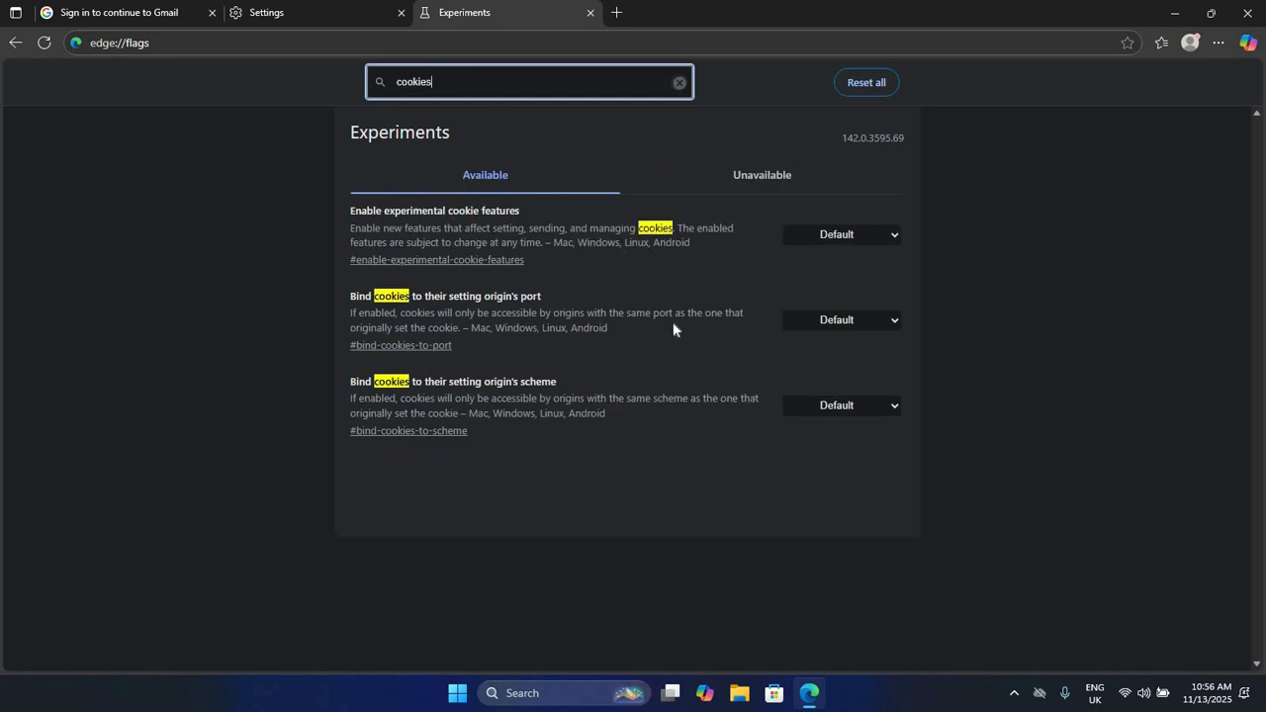
pyautogui.click(892, 235)
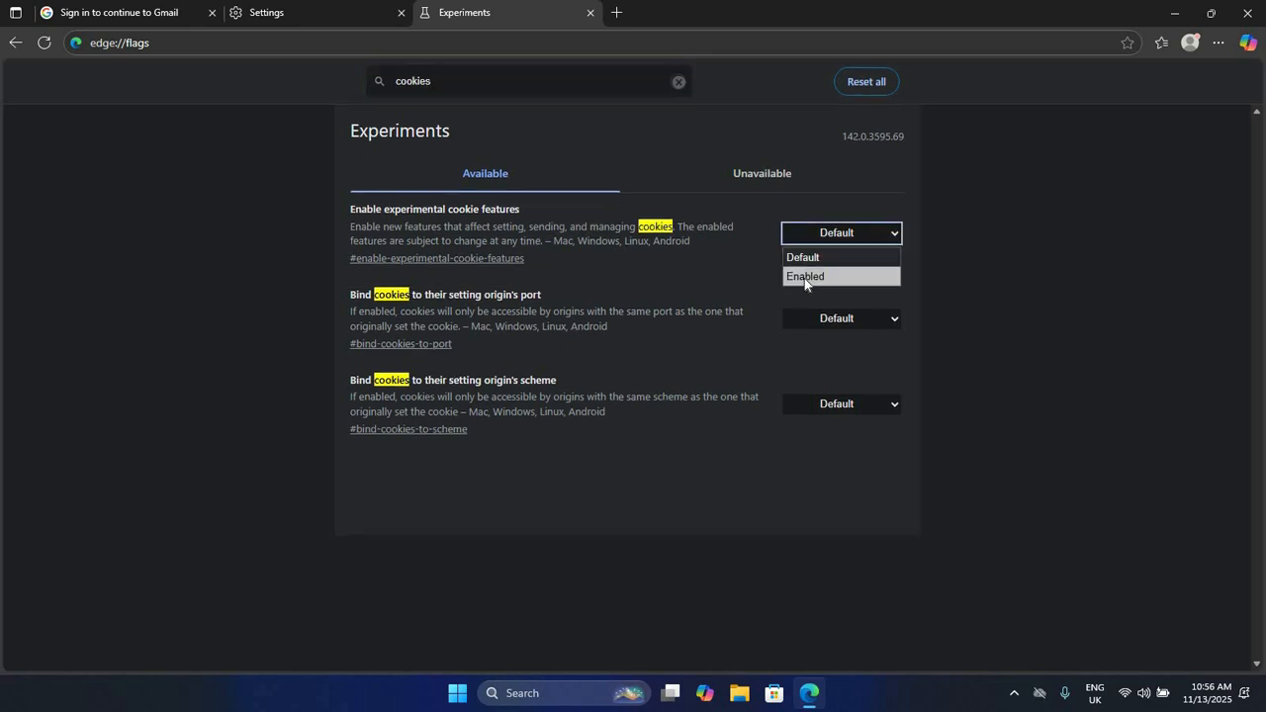
pyautogui.click(805, 280)
pyautogui.click(863, 320)
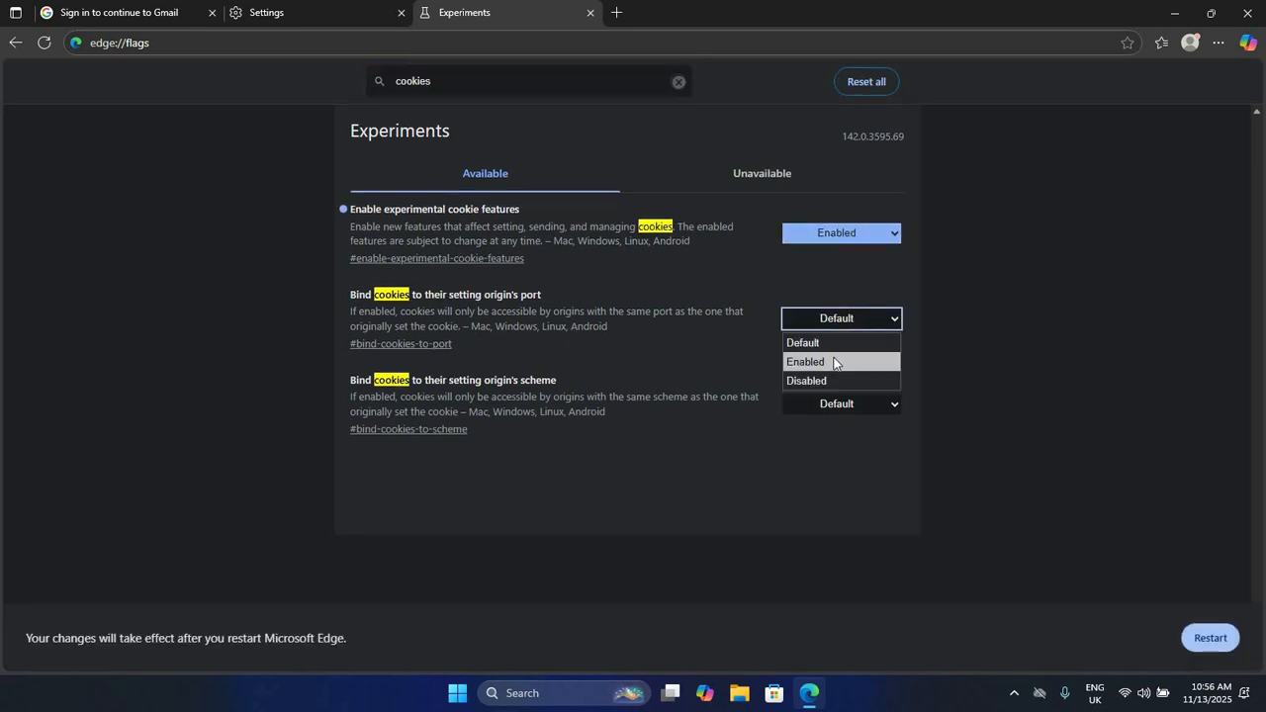
pyautogui.click(836, 362)
pyautogui.click(847, 405)
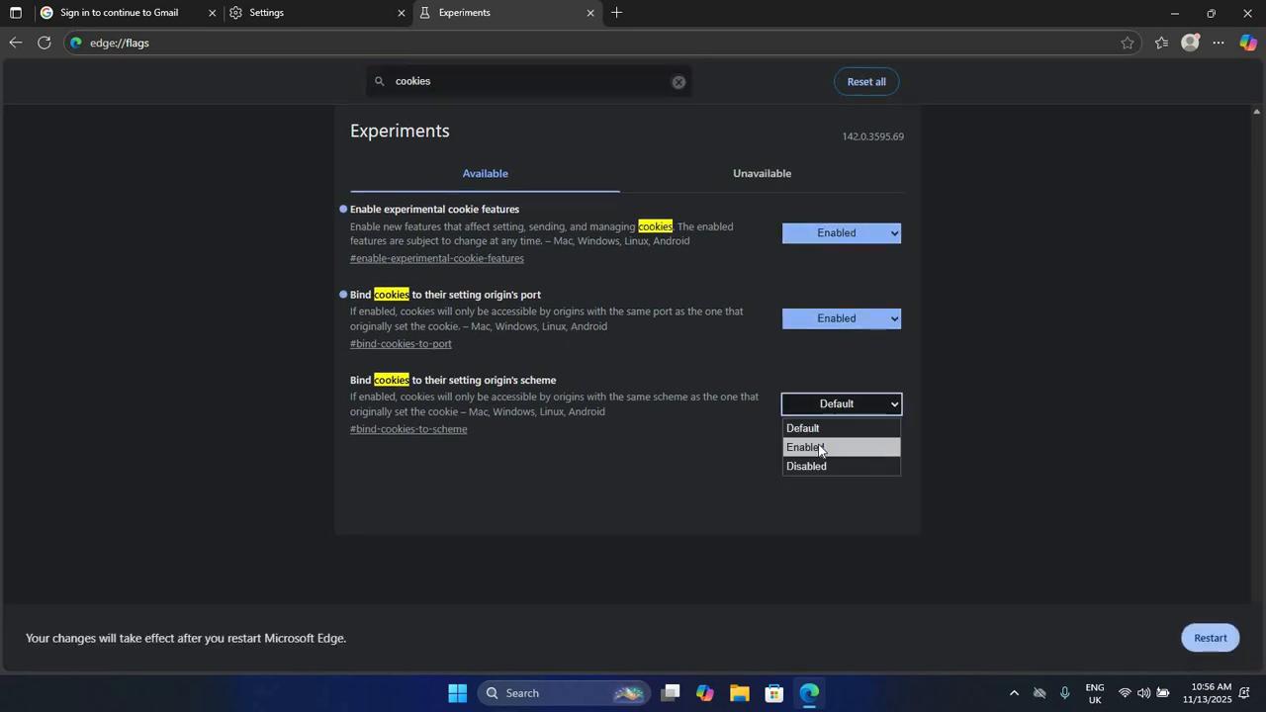
pyautogui.click(833, 445)
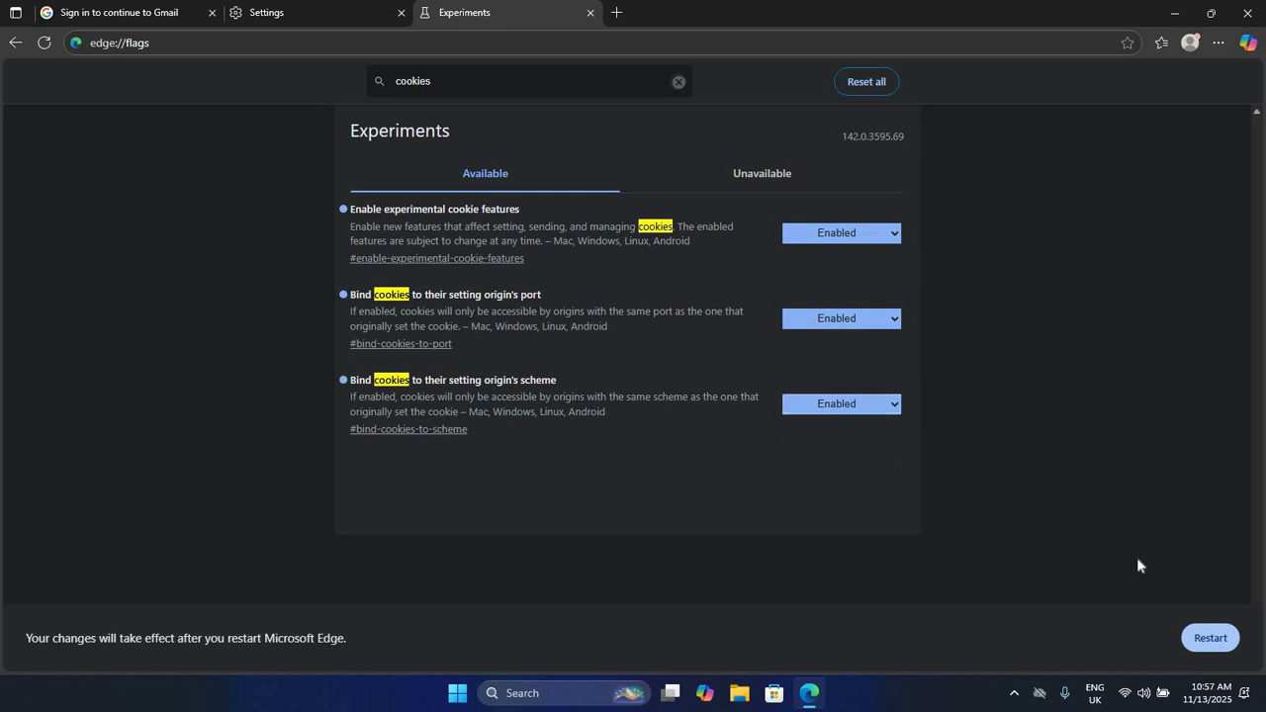
pyautogui.click(1207, 637)
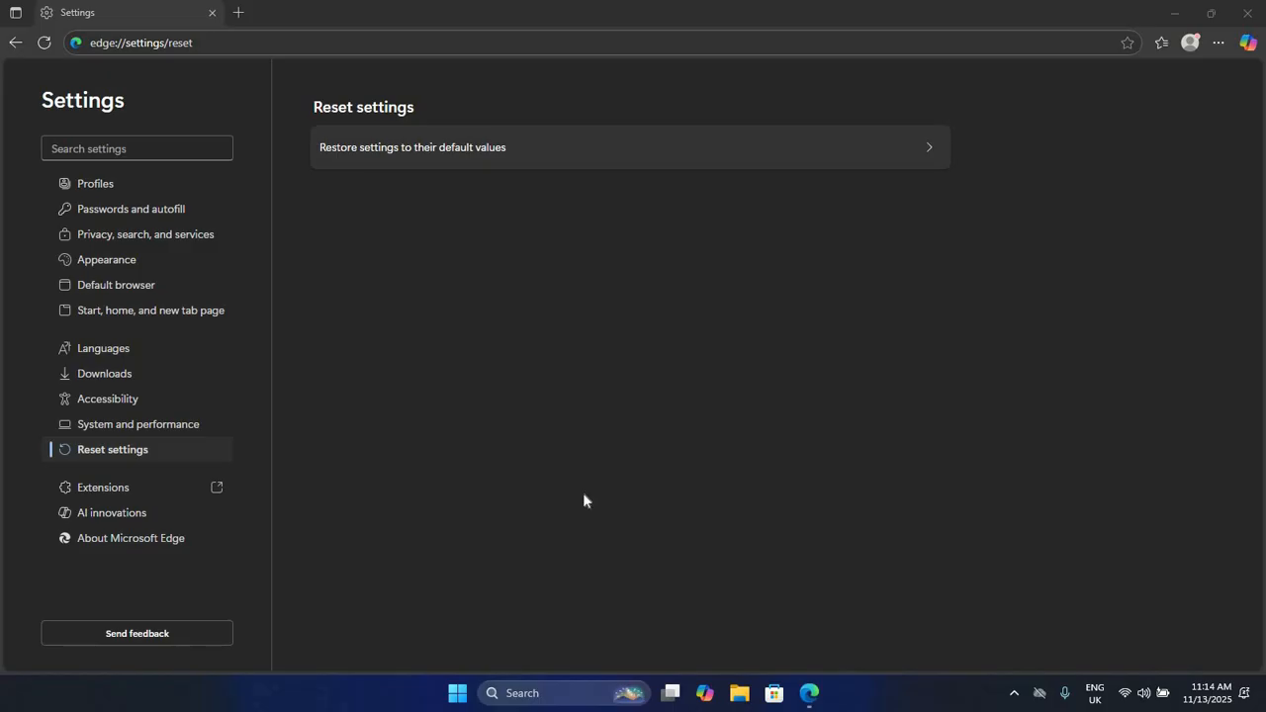
# Step: Search 'gmail login' in a new tab and open the Gmail - Google Accounts result
pyautogui.click(237, 13)
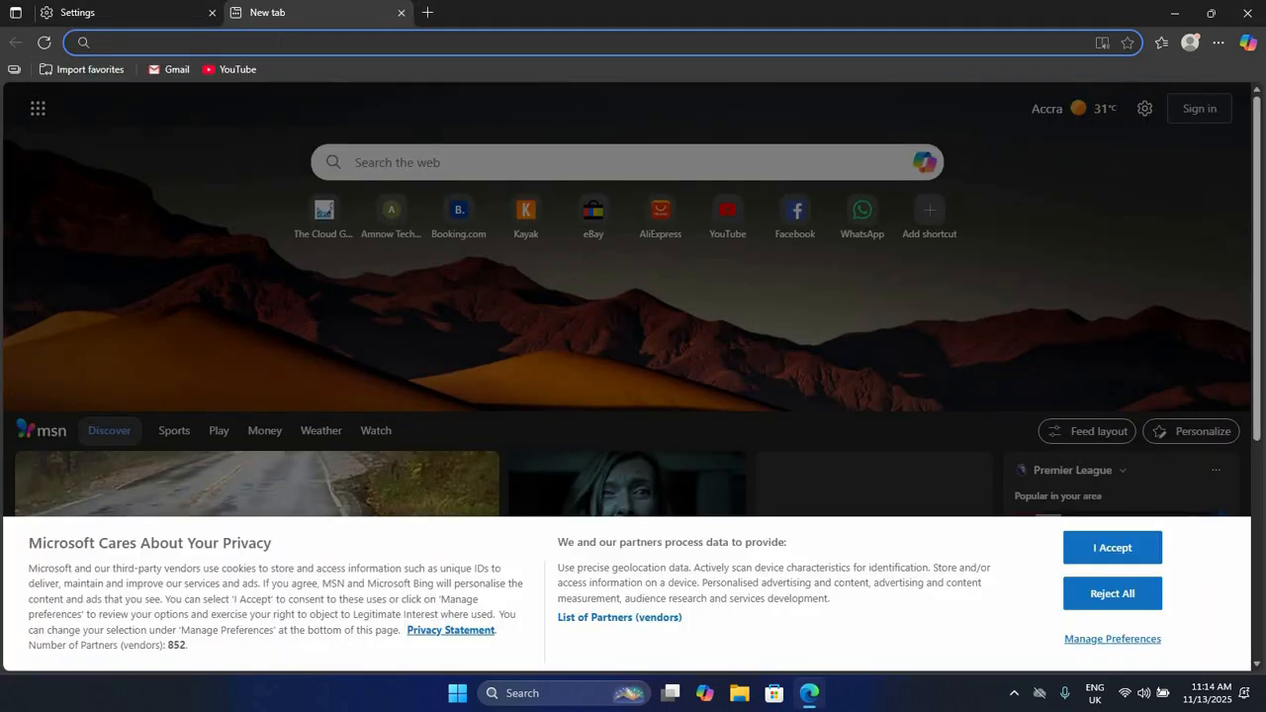
pyautogui.write('gma')
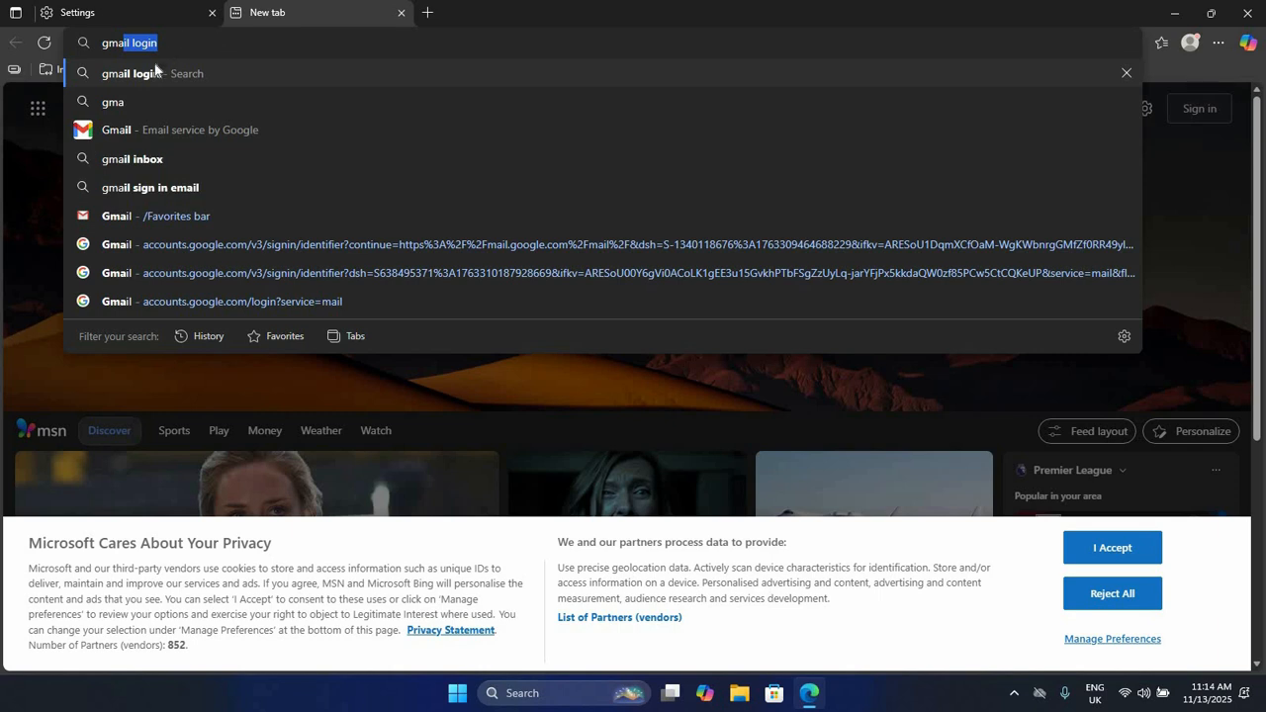
pyautogui.click(148, 76)
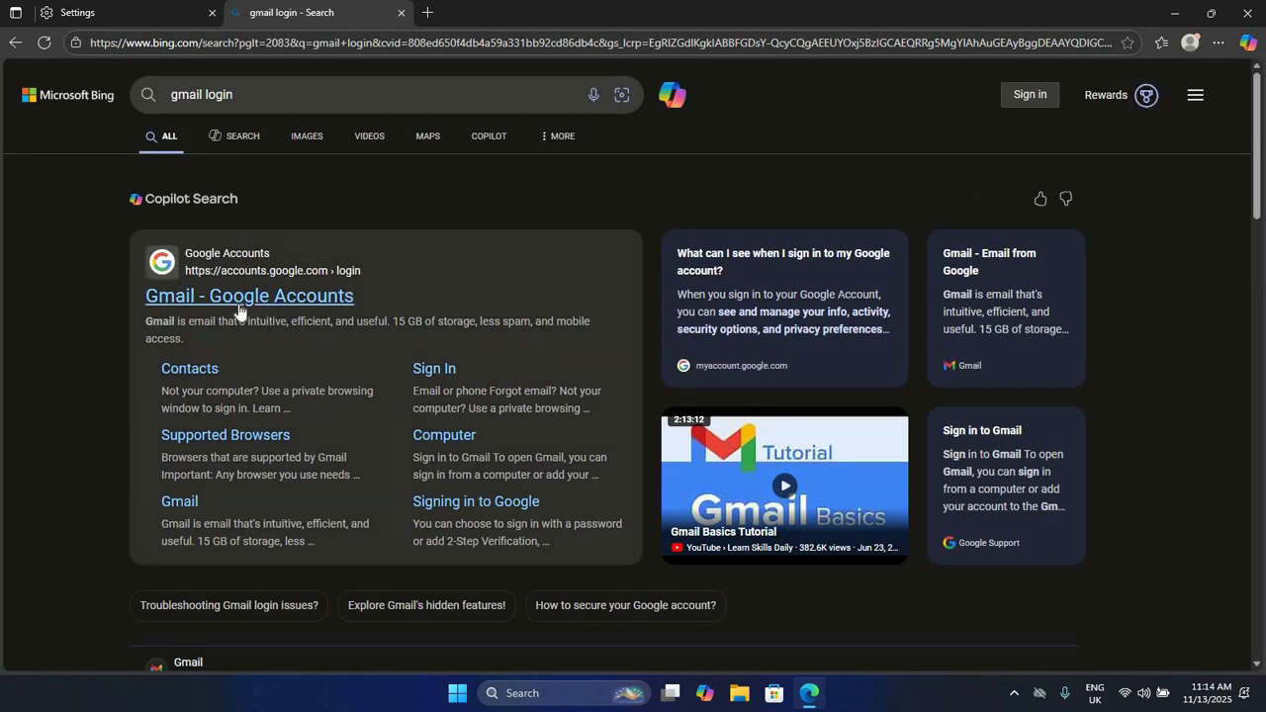
pyautogui.click(237, 297)
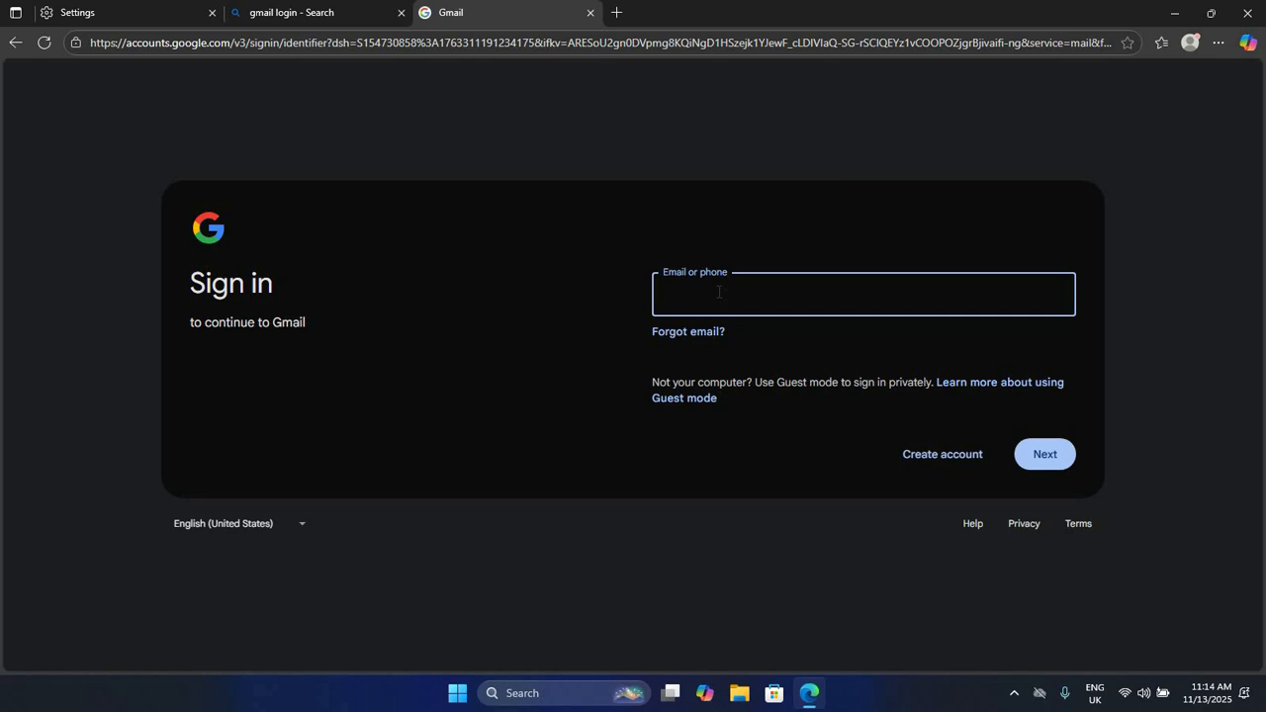
# Step: Fill in the account's saved e-mail address and continue
pyautogui.write('gen')
pyautogui.press('Tab')
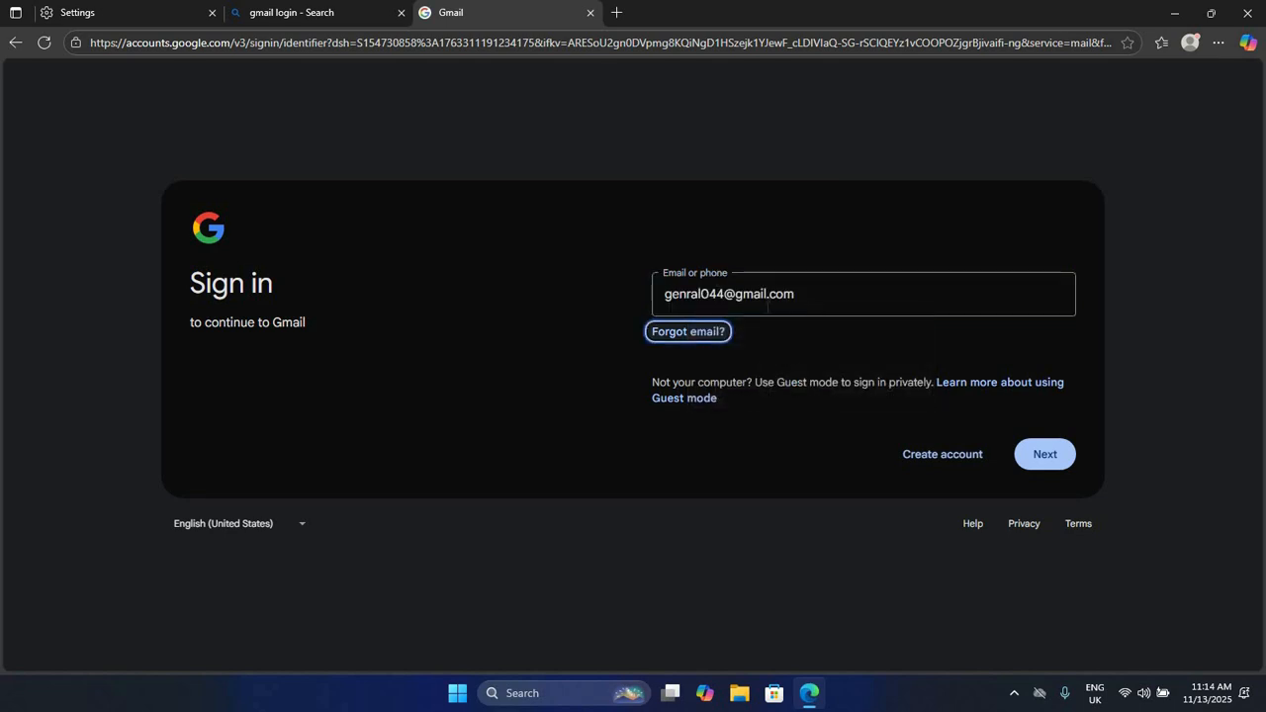
pyautogui.click(836, 293)
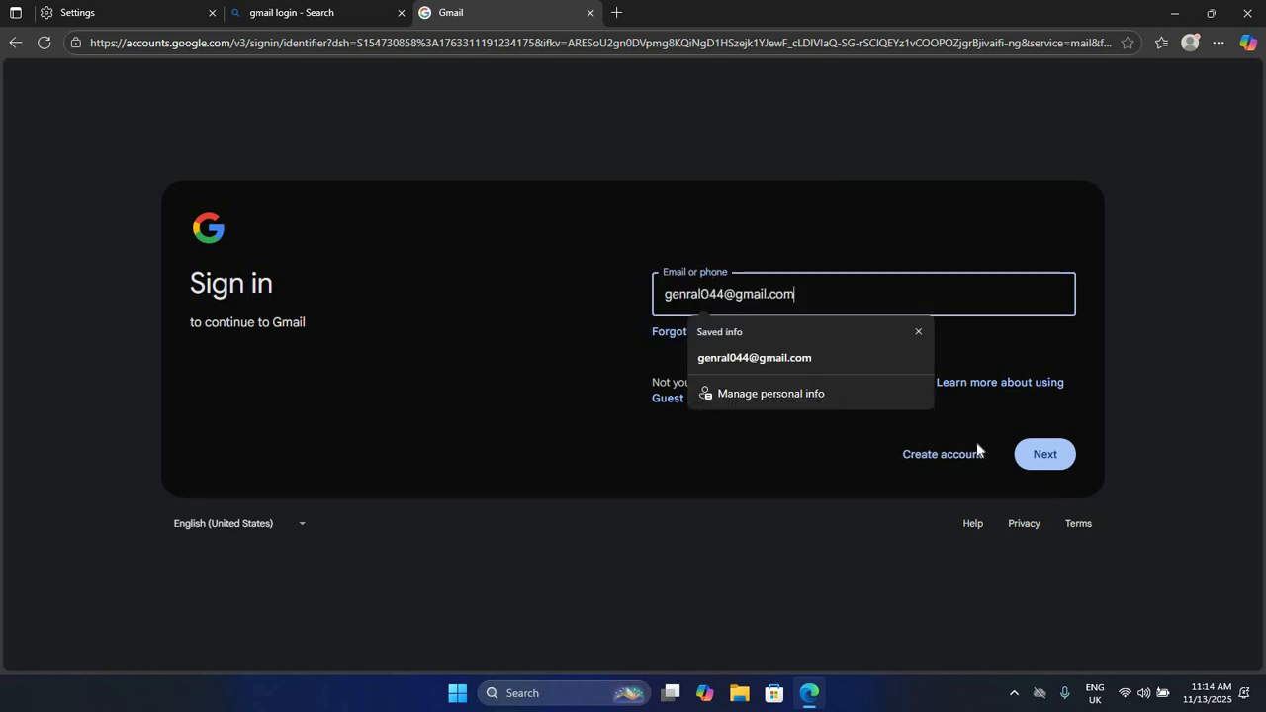
pyautogui.click(1046, 454)
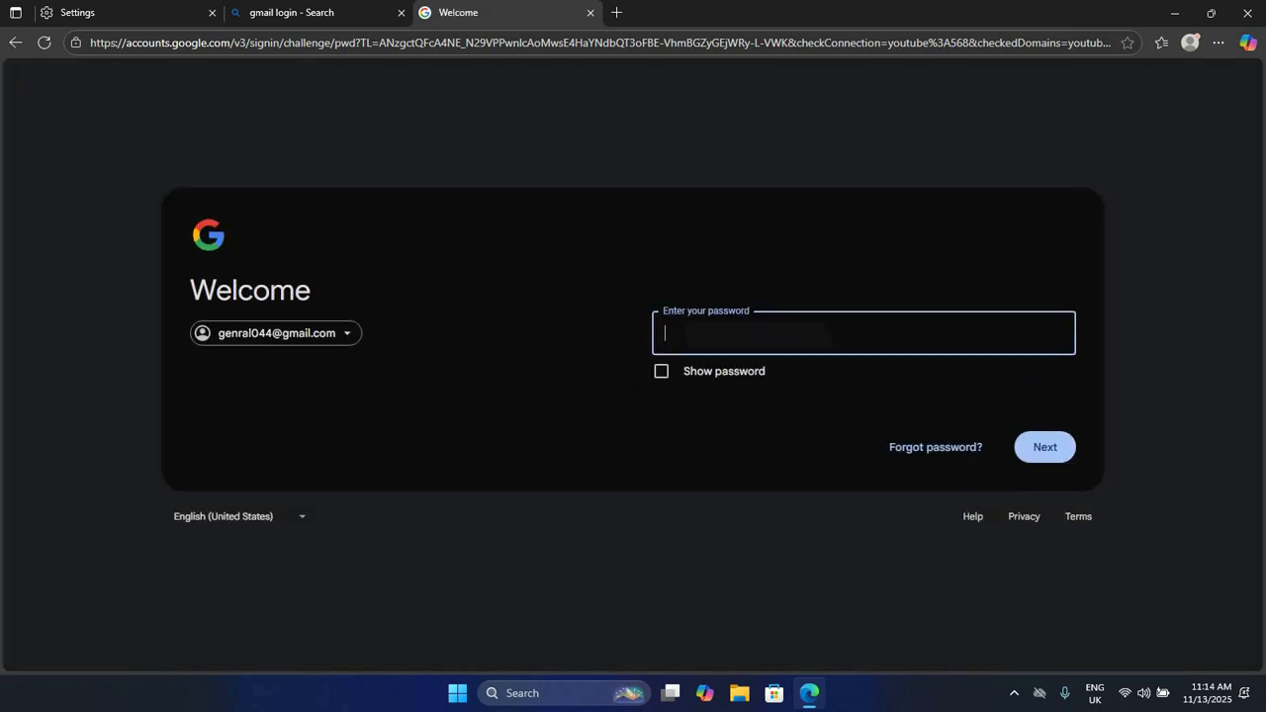
# Step: Submit the account password and decline saving it in Edge
pyautogui.write('****')
pyautogui.click(1053, 457)
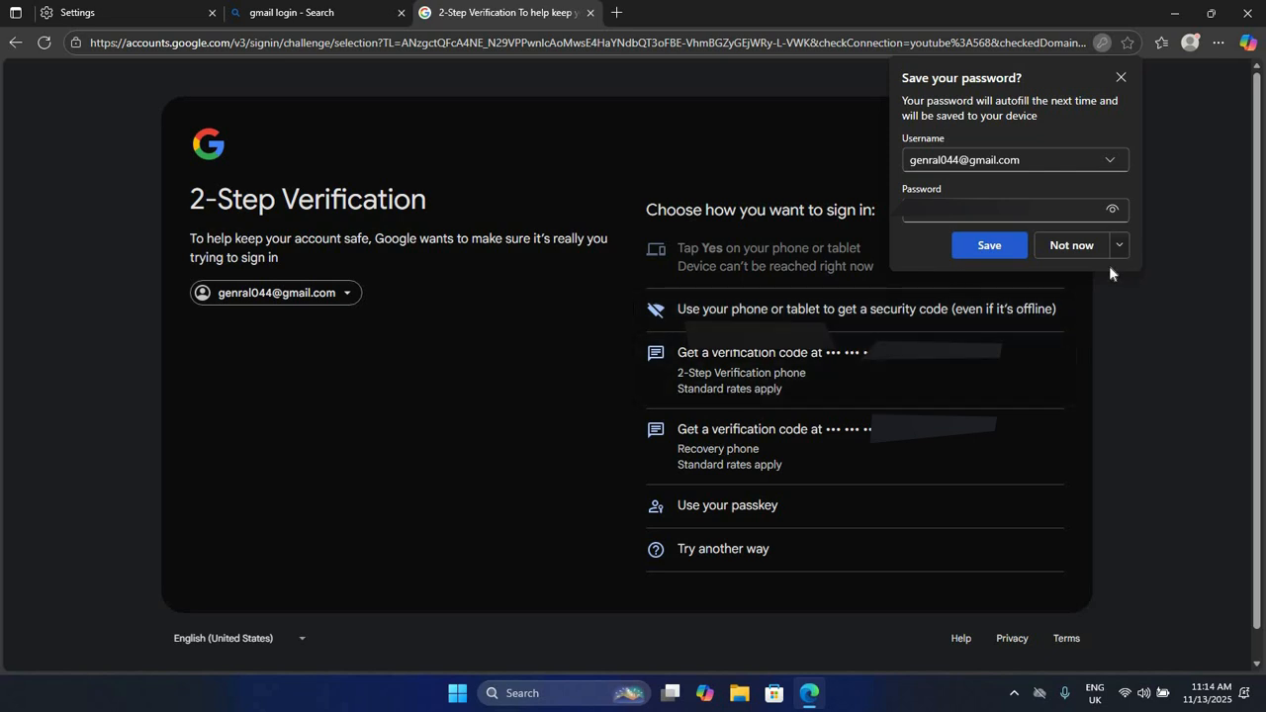
pyautogui.click(1072, 247)
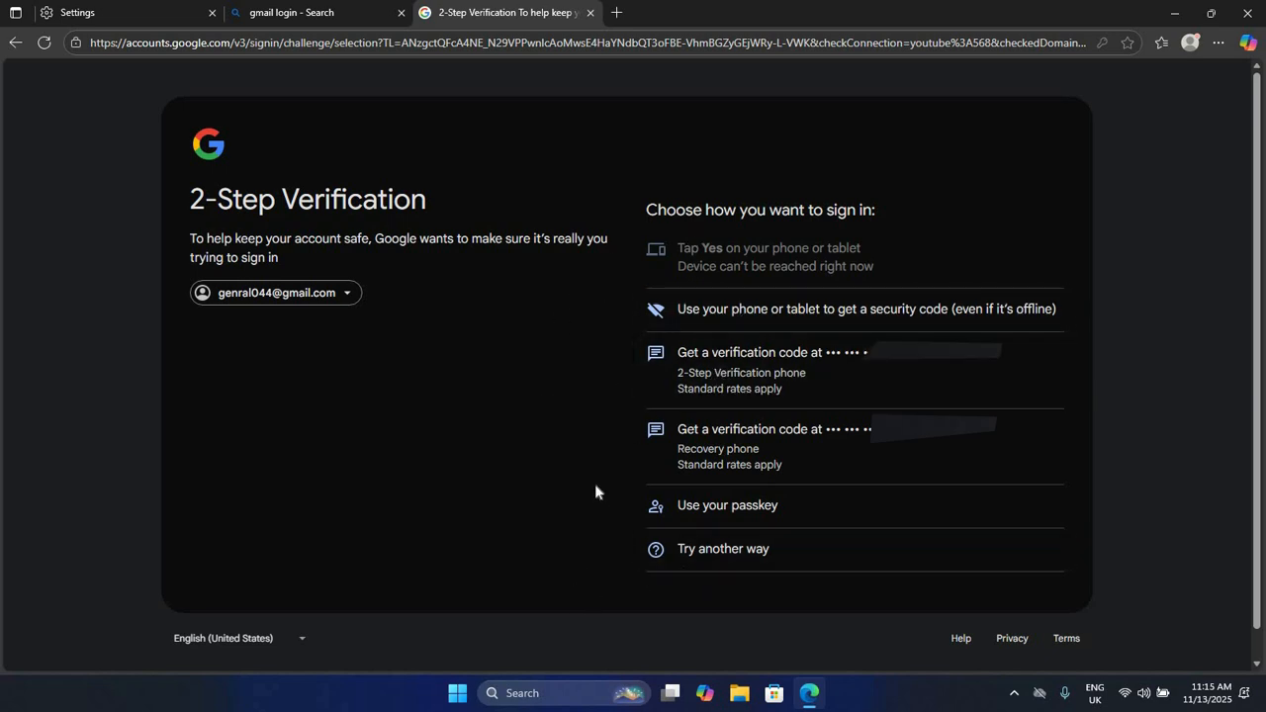
# Step: Verify via the recovery phone: enter the phone number, send the code, and submit the received code
pyautogui.click(738, 448)
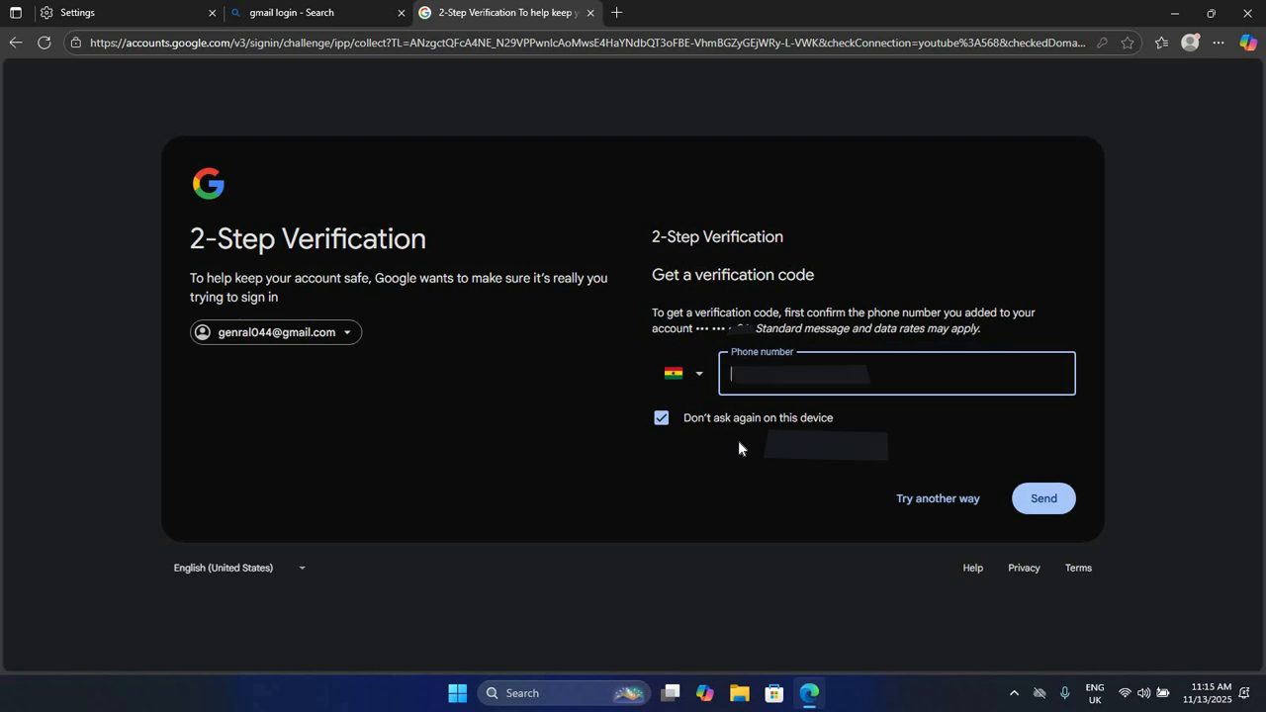
pyautogui.write('0')
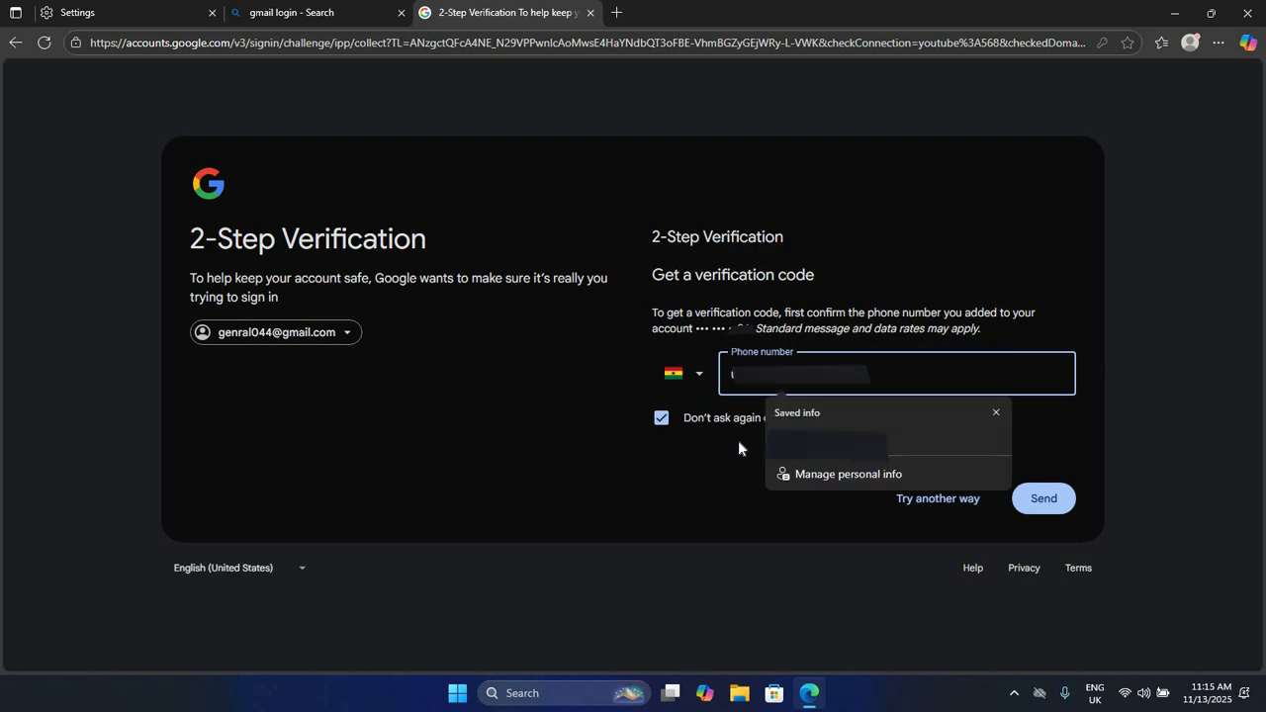
pyautogui.press('Escape')
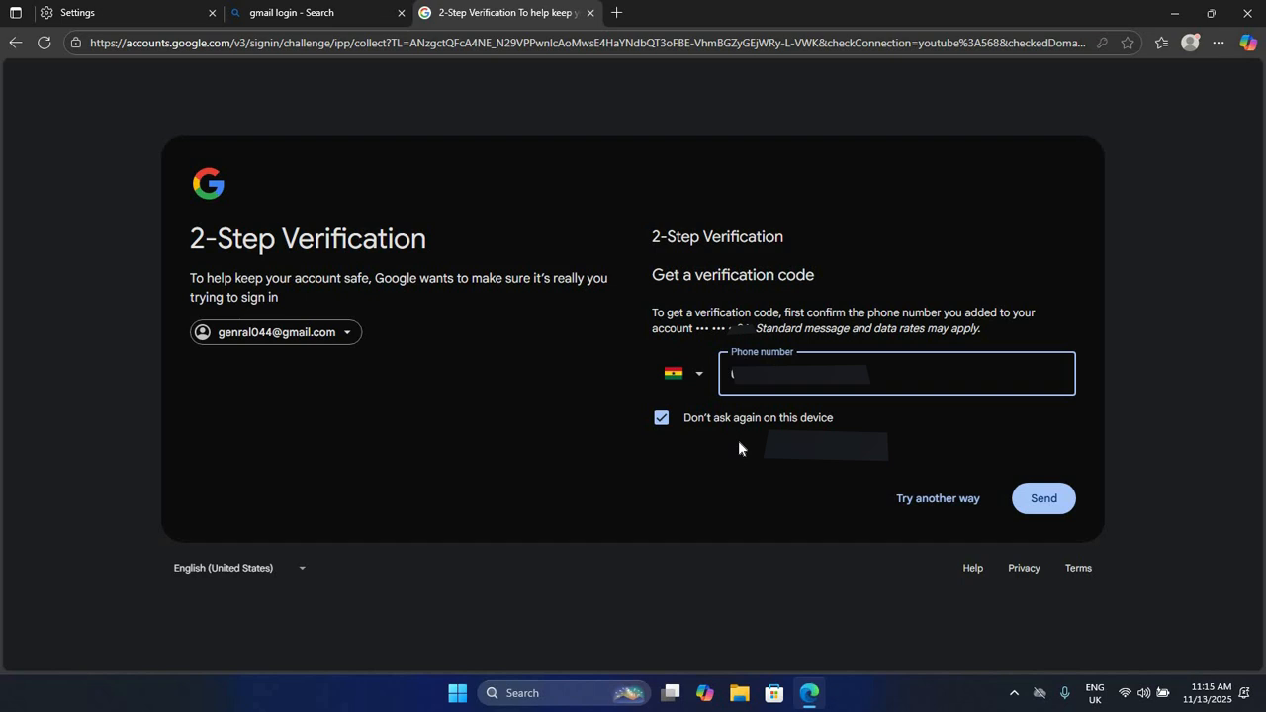
pyautogui.click(1045, 501)
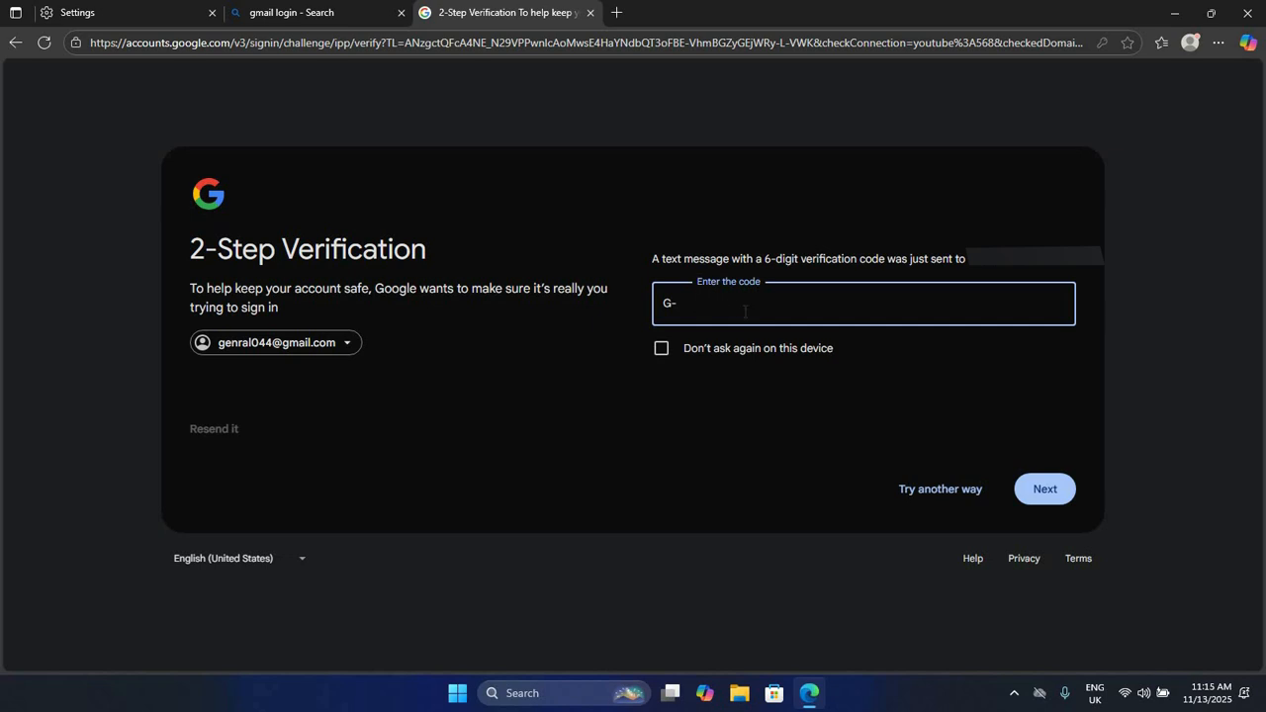
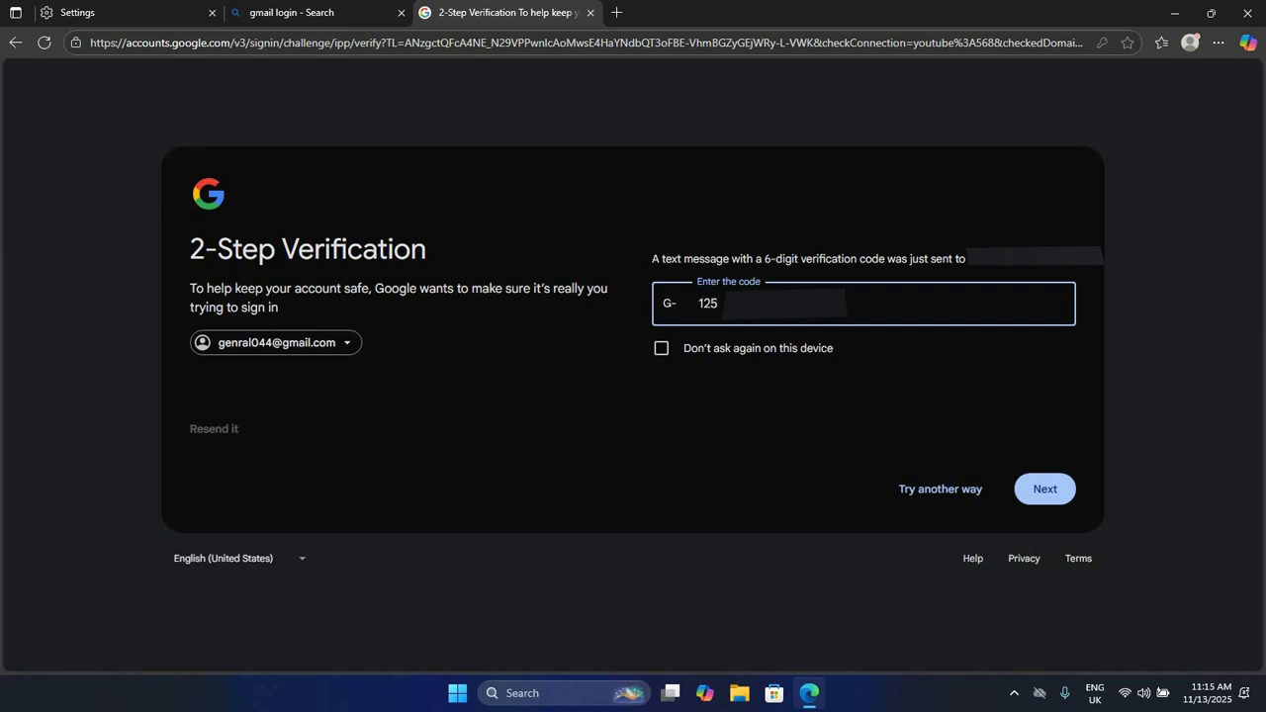
pyautogui.click(1038, 489)
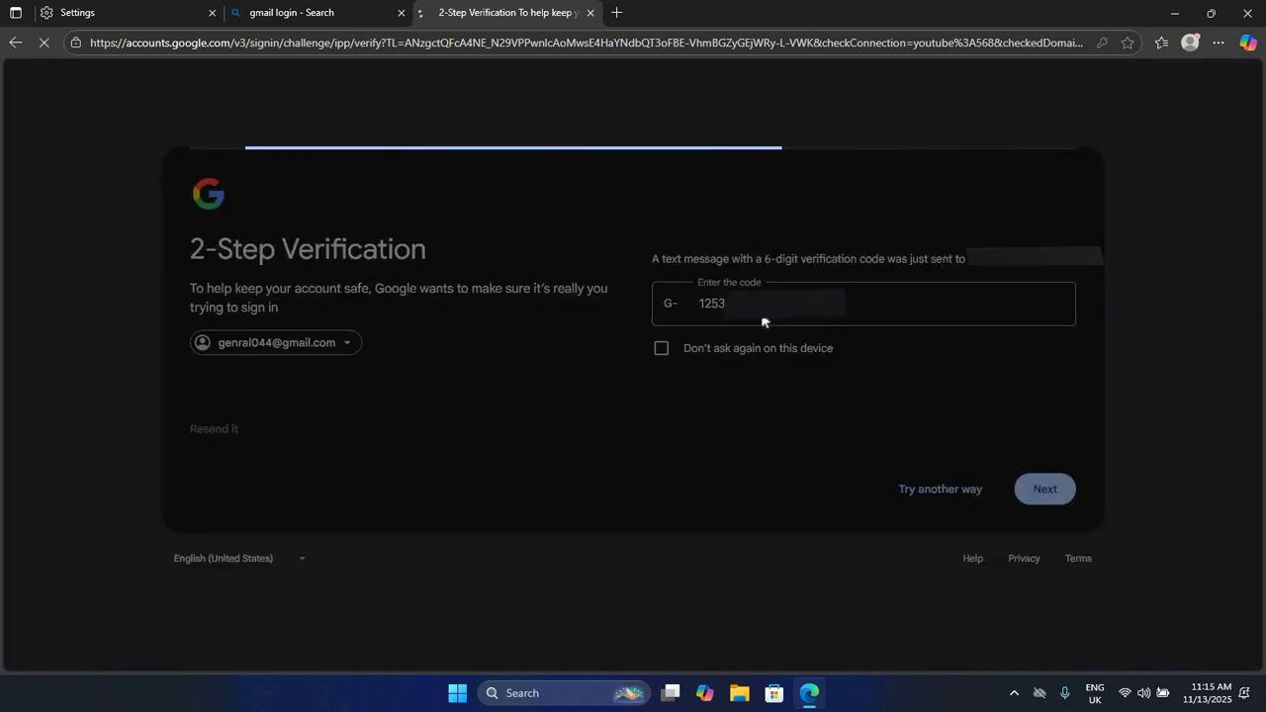